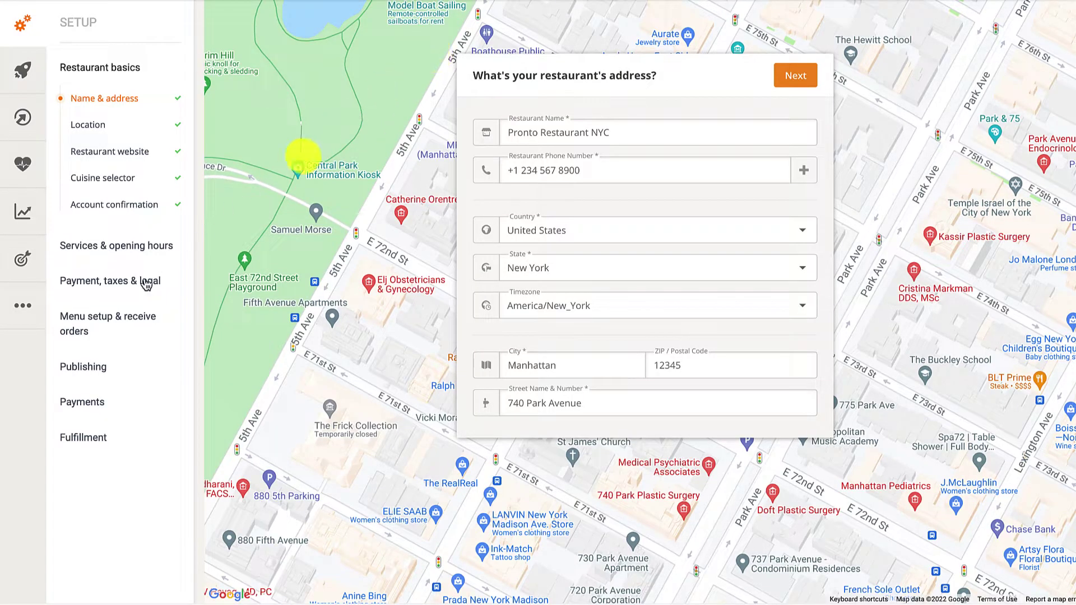
Expand the 'Menu setup & receive orders' section in the Setup sidebar.
left_click(87, 330)
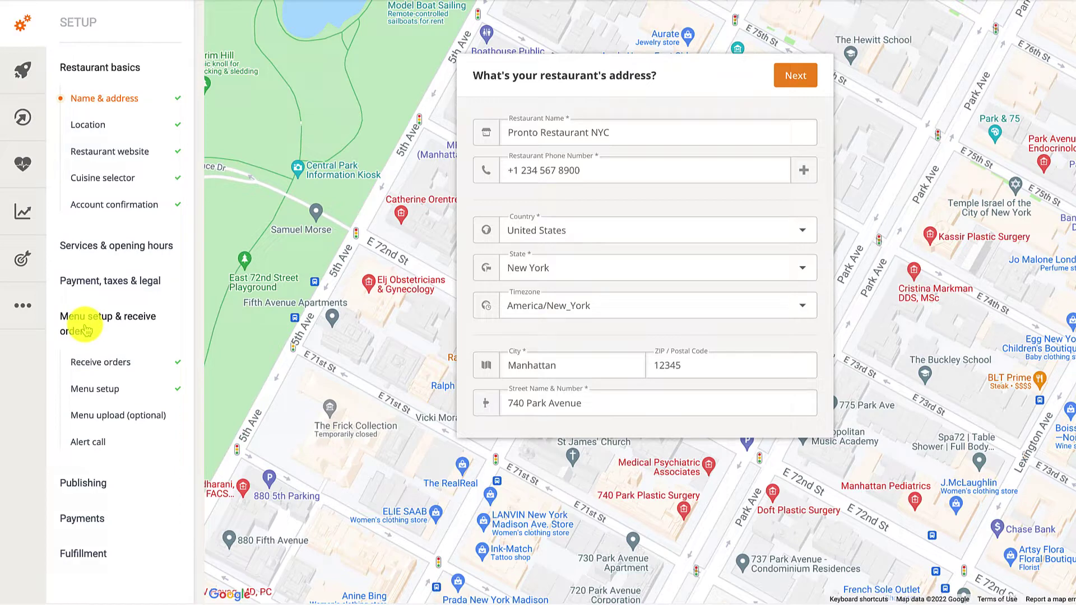
On the Menu setup page, edit and save the Monday category, then bring up its visibility options.
left_click(85, 388)
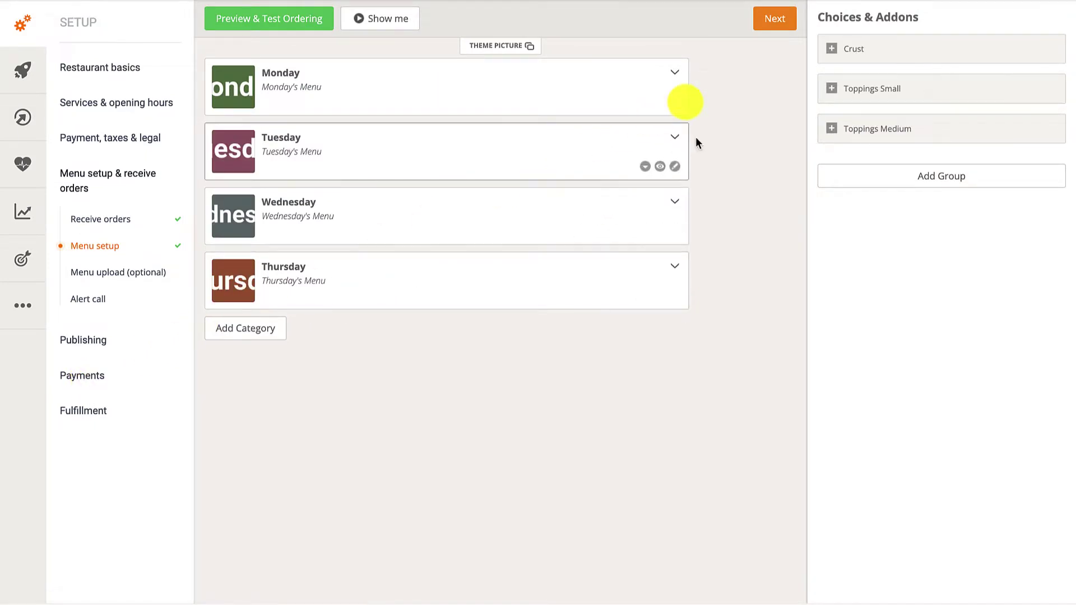
mouse_move(688, 106)
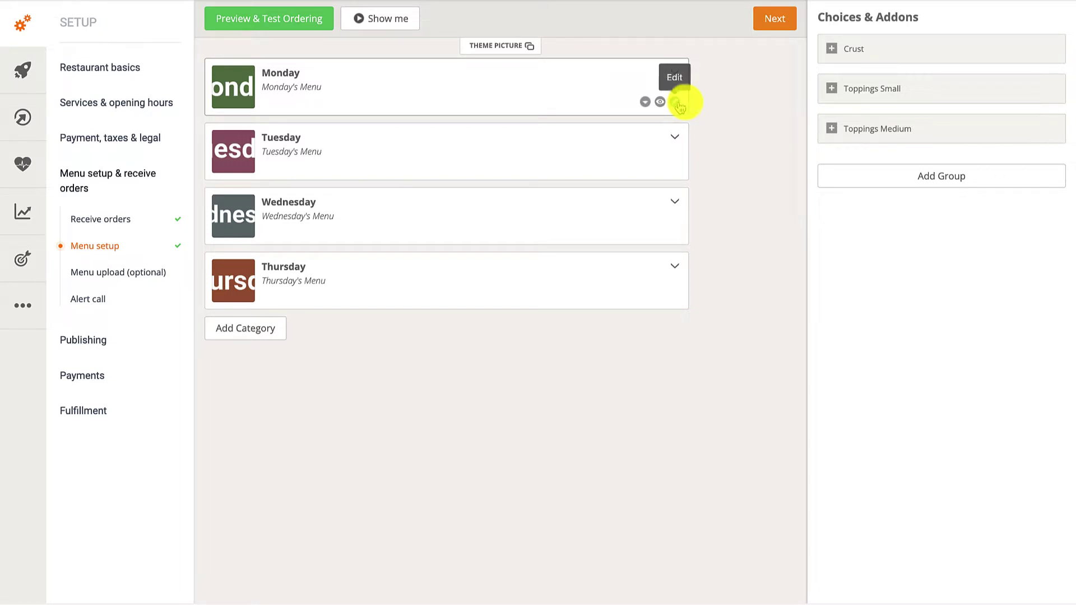
left_click(676, 102)
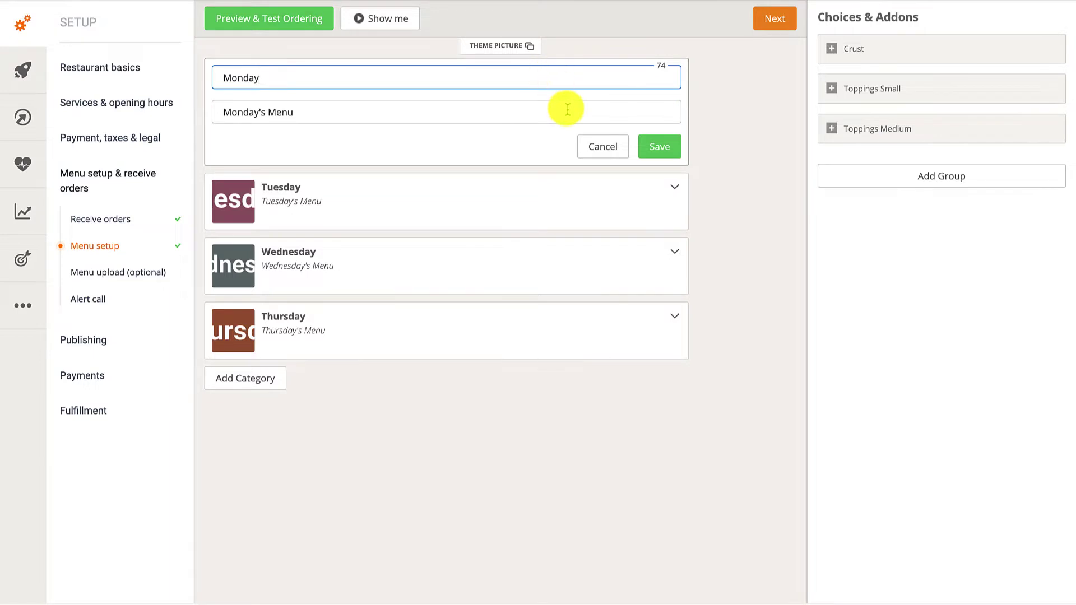
left_click(659, 145)
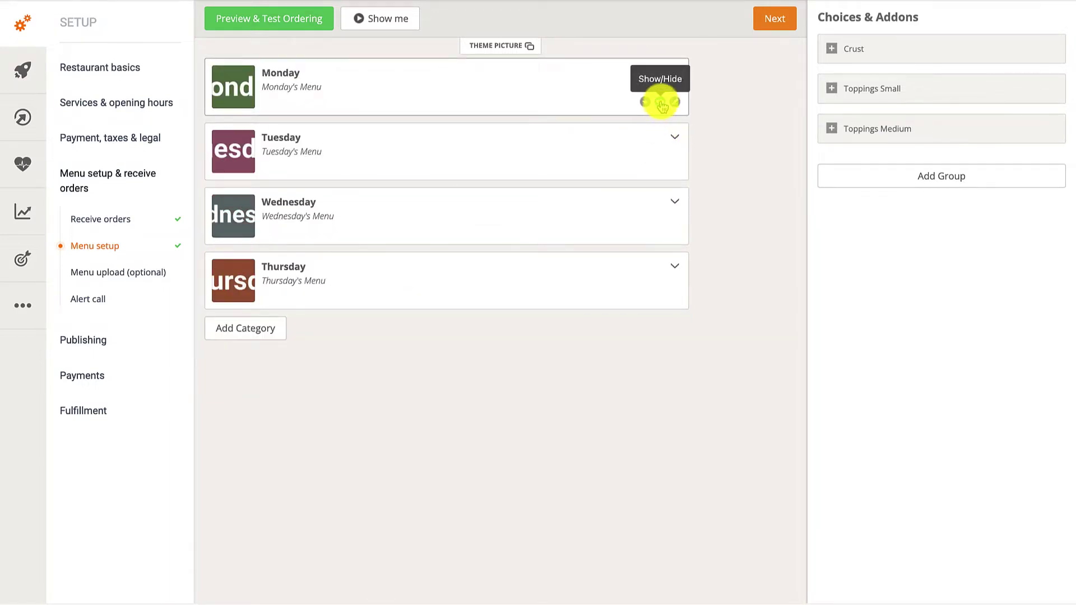
left_click(661, 103)
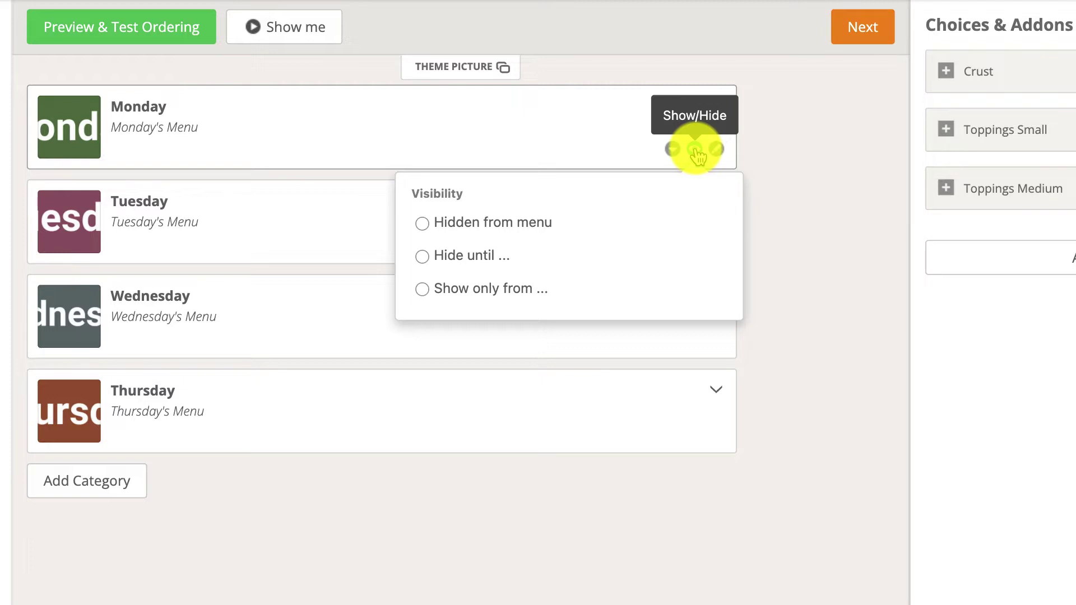
Hide Monday from the menu and confirm the customer preview starts at Tuesday.
left_click(578, 228)
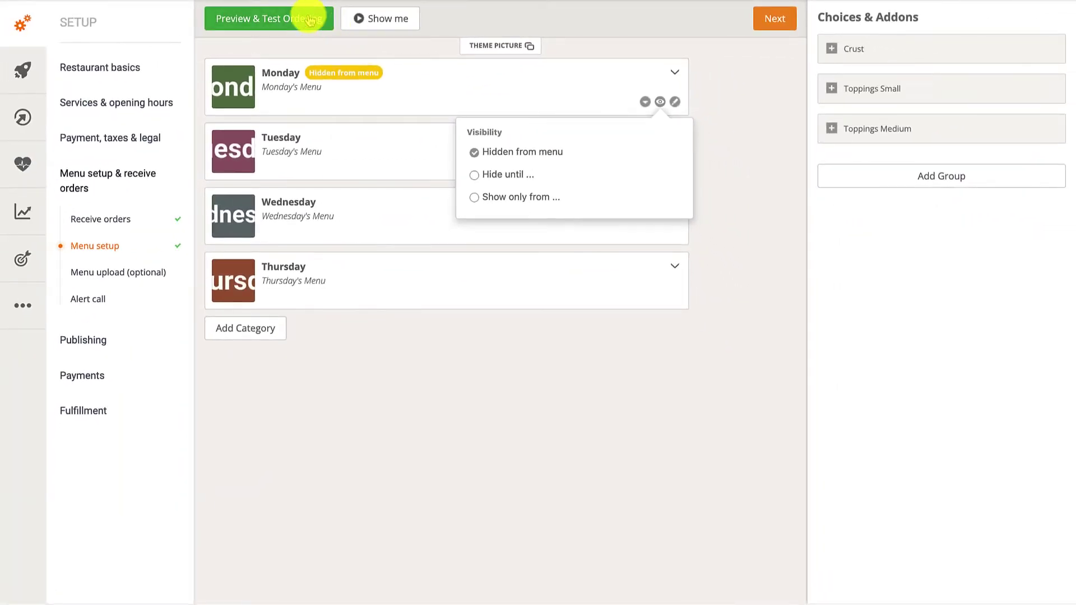
left_click(310, 19)
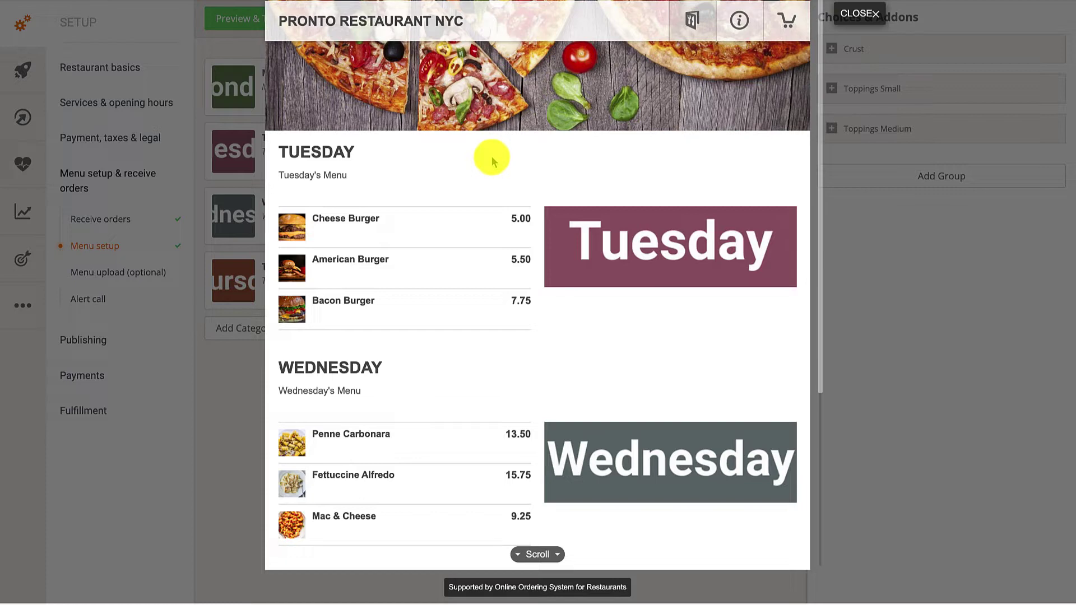
left_click(858, 12)
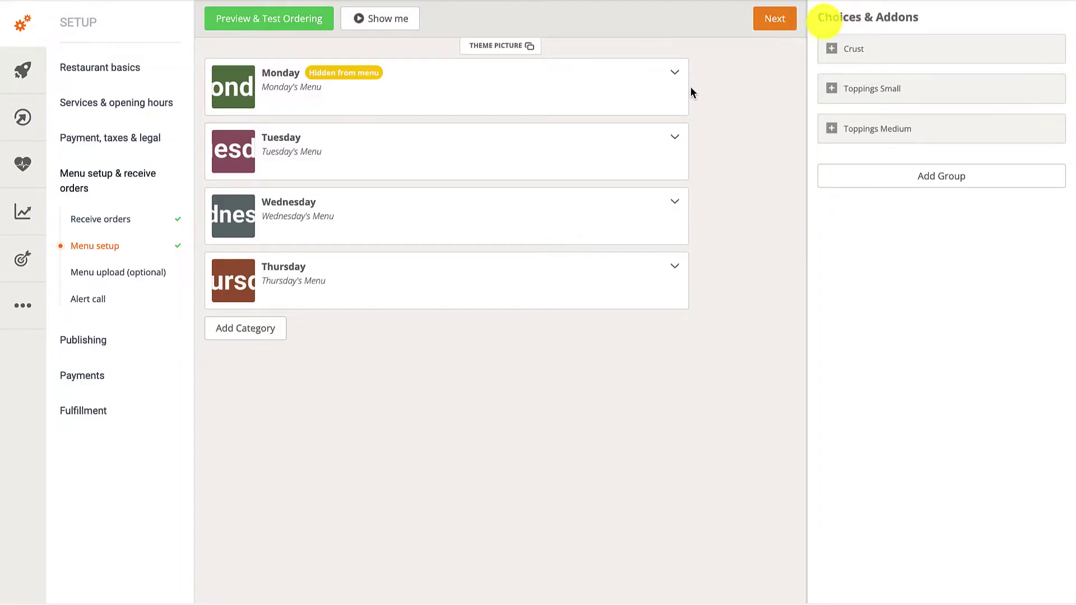
Hide Monday only until 15 February 2022 at 7:00 PM, checking it in the preview.
left_click(662, 104)
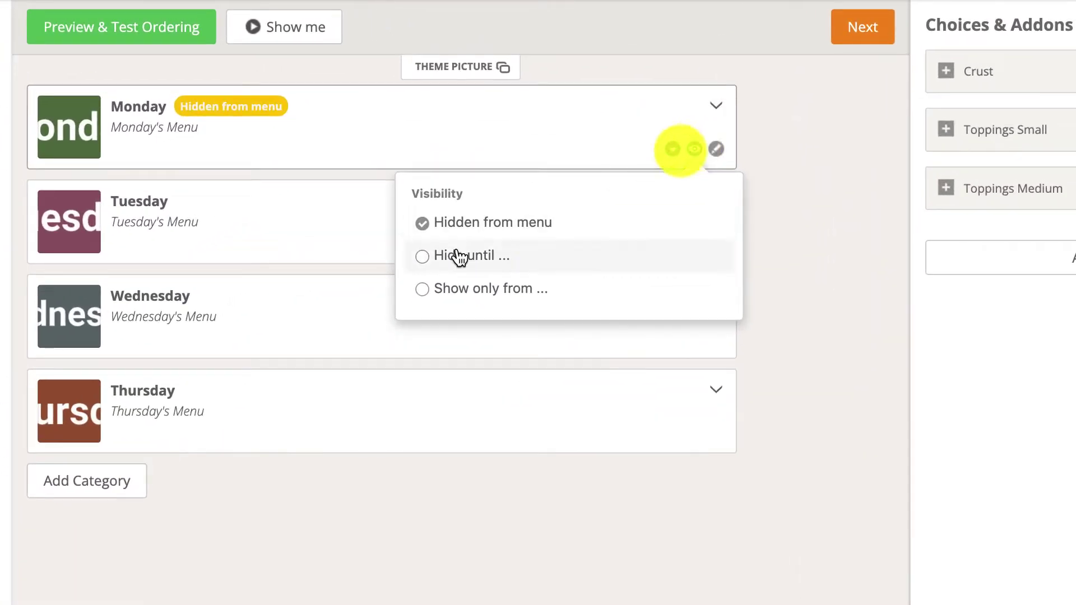
left_click(422, 256)
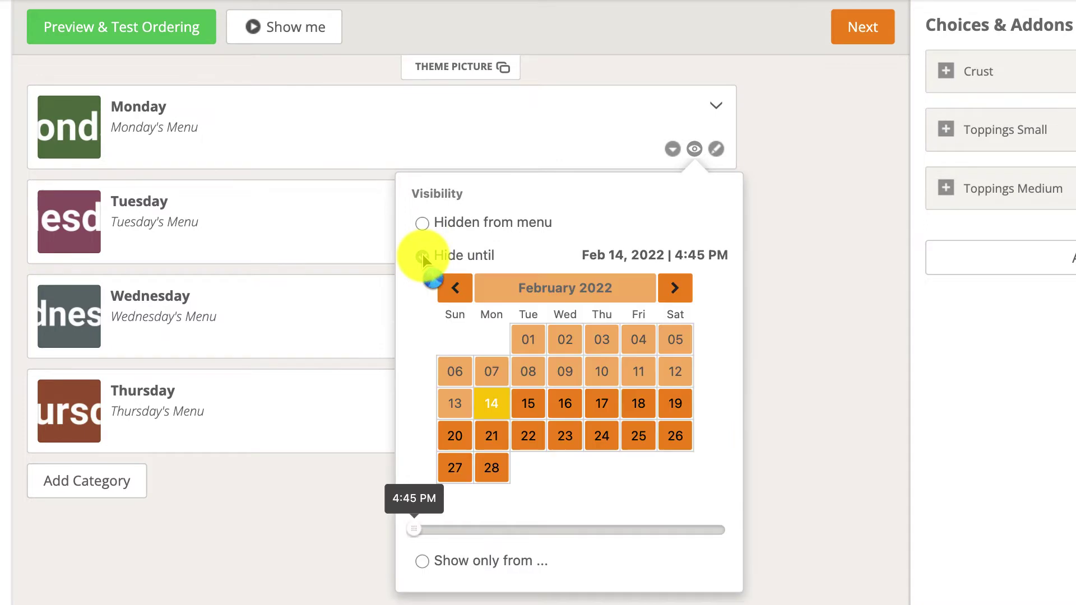
left_click(536, 402)
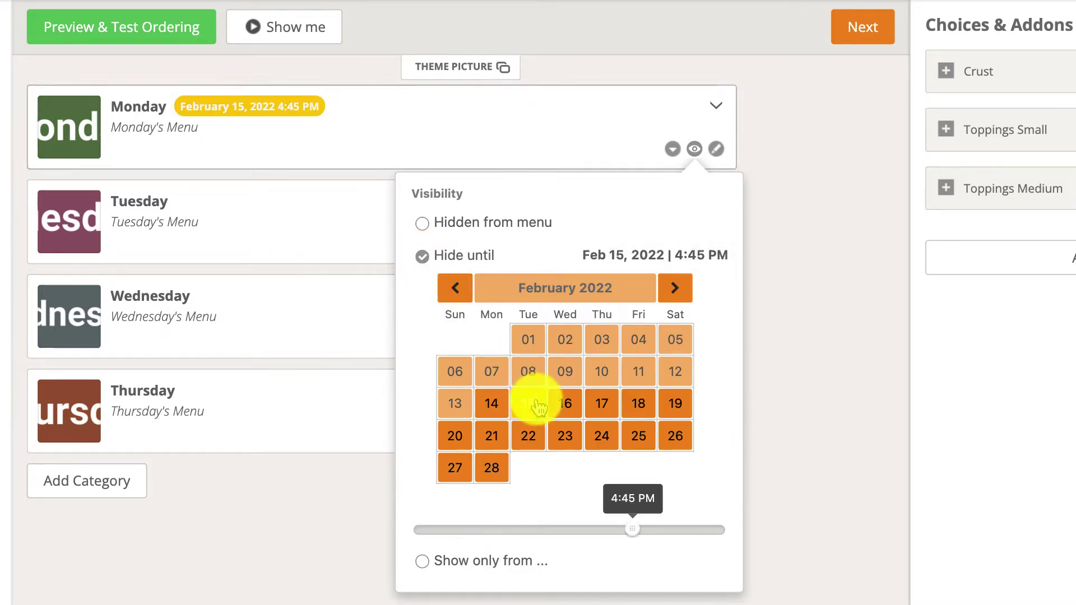
left_click_drag(631, 527, 660, 526)
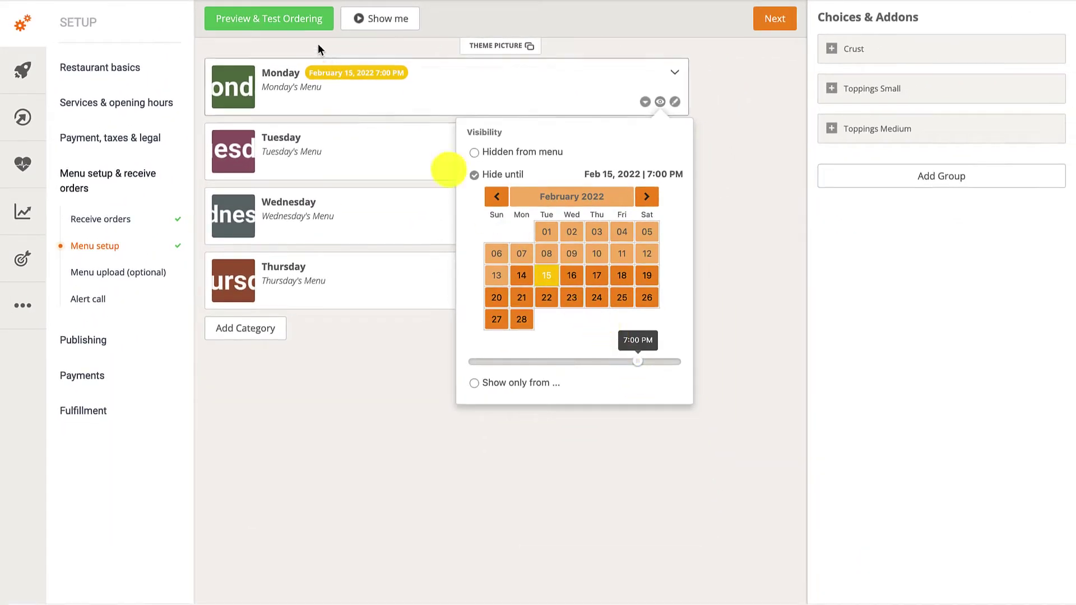
left_click(305, 28)
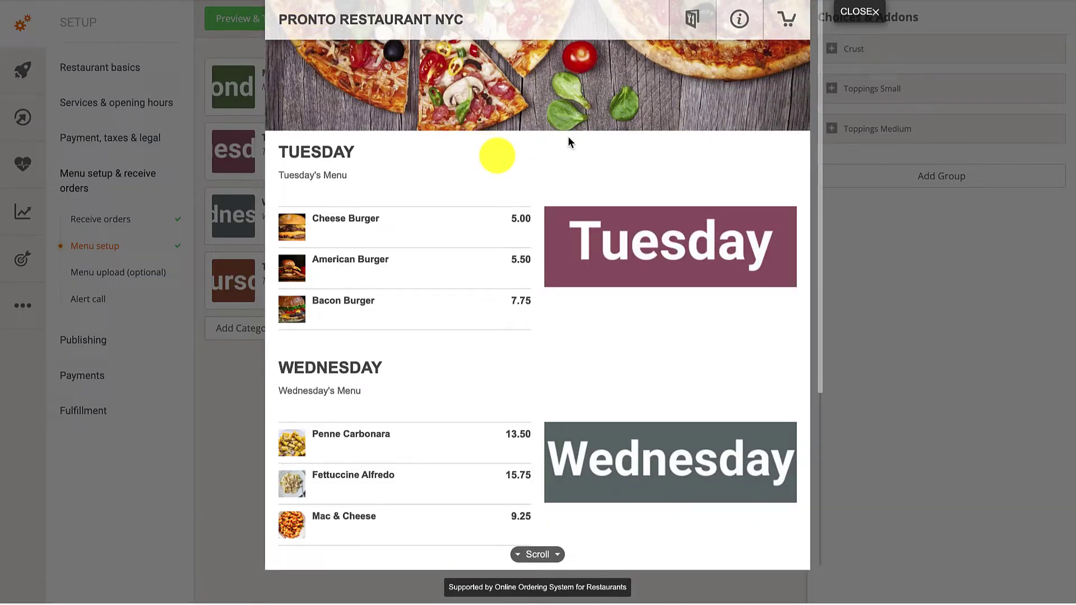
left_click(853, 25)
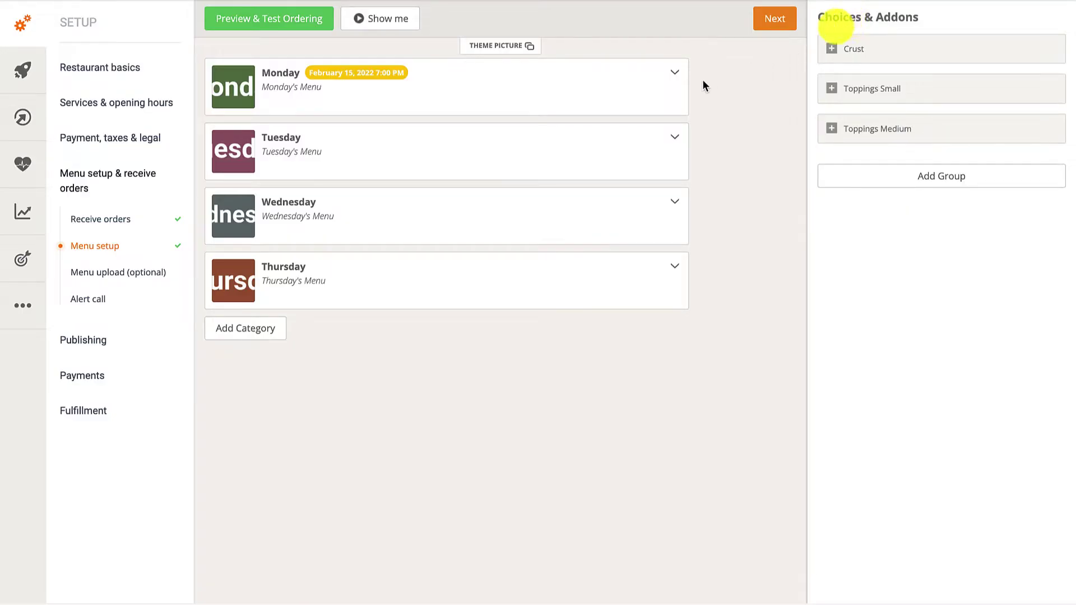
Show the Monday category only on Mondays, from 07:30 AM to 08:00 PM.
left_click(662, 102)
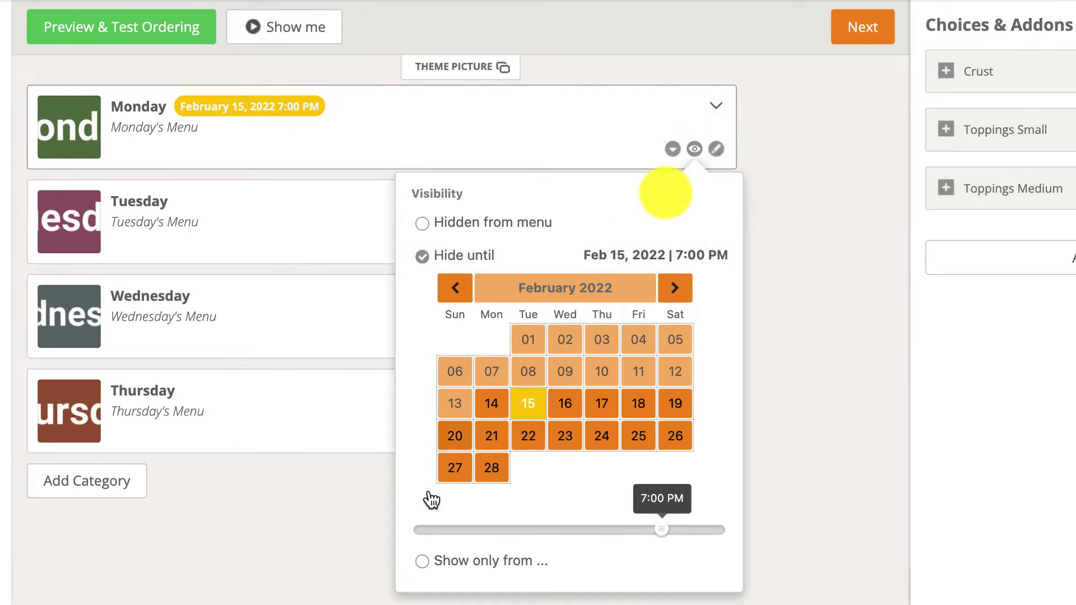
left_click(423, 561)
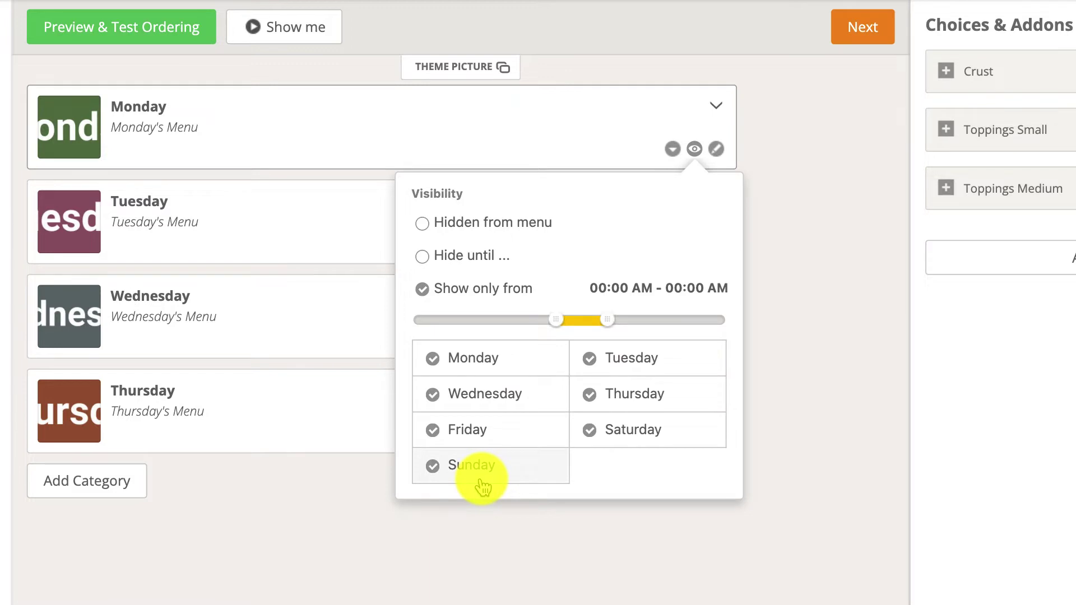
left_click(442, 398)
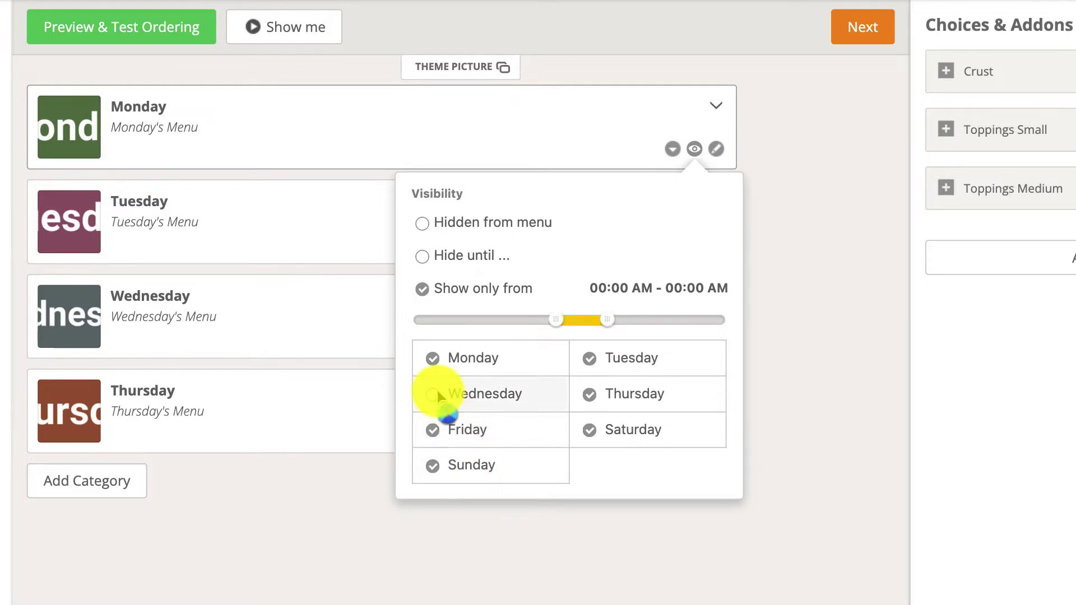
left_click(433, 432)
left_click(432, 466)
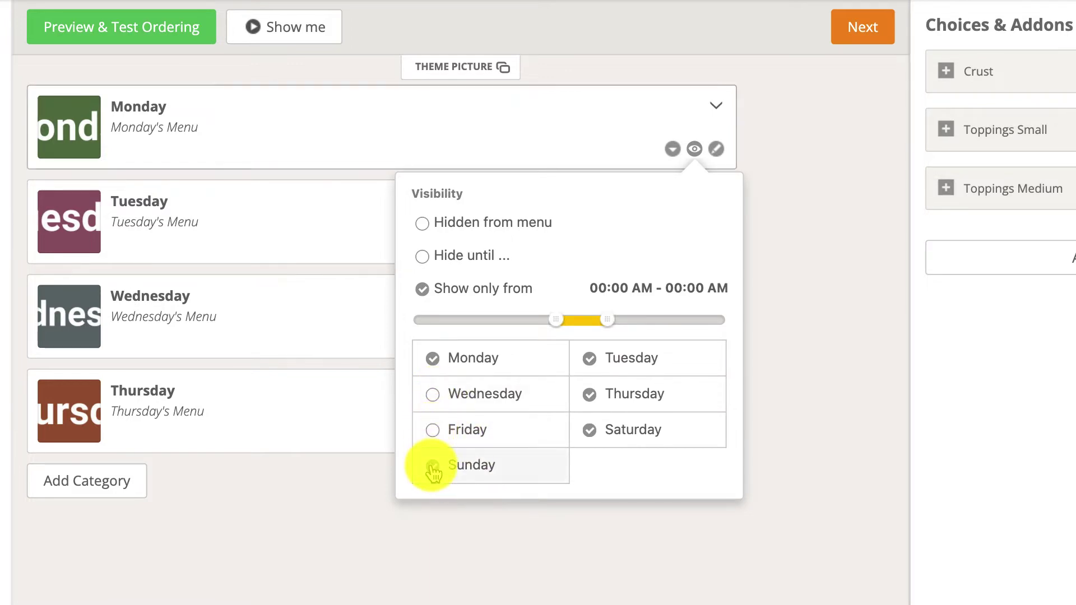
left_click(591, 358)
left_click(588, 393)
left_click(587, 429)
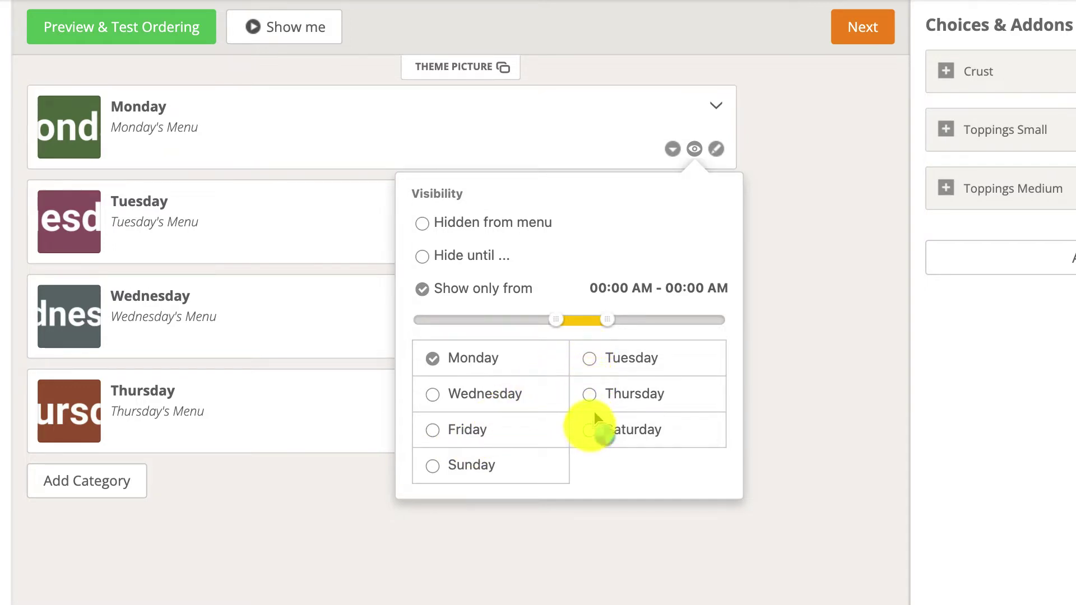
left_click_drag(606, 318, 671, 321)
left_click_drag(552, 319, 507, 321)
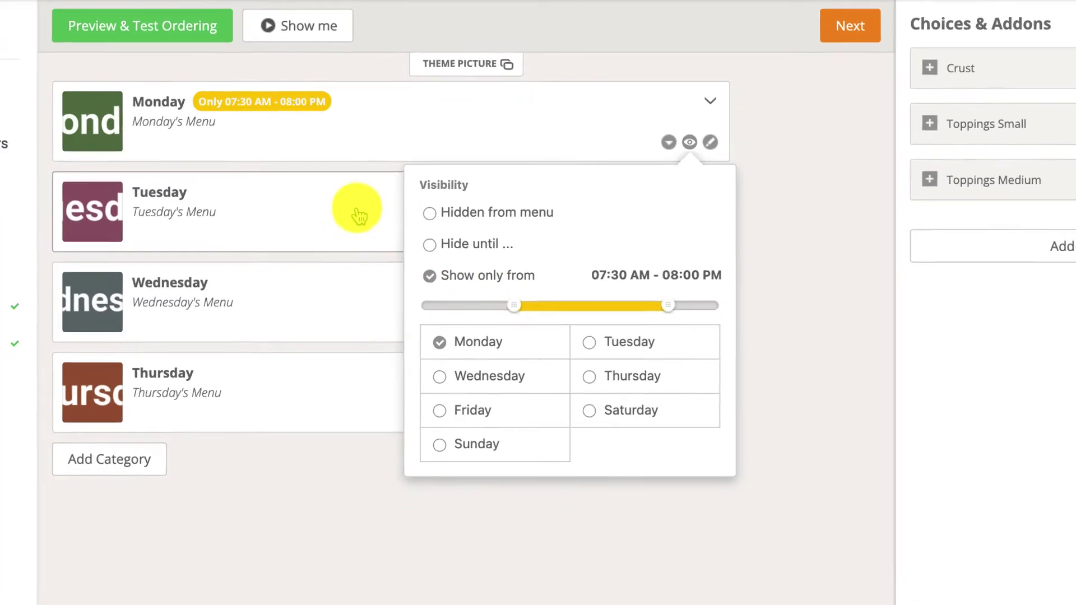
left_click(359, 215)
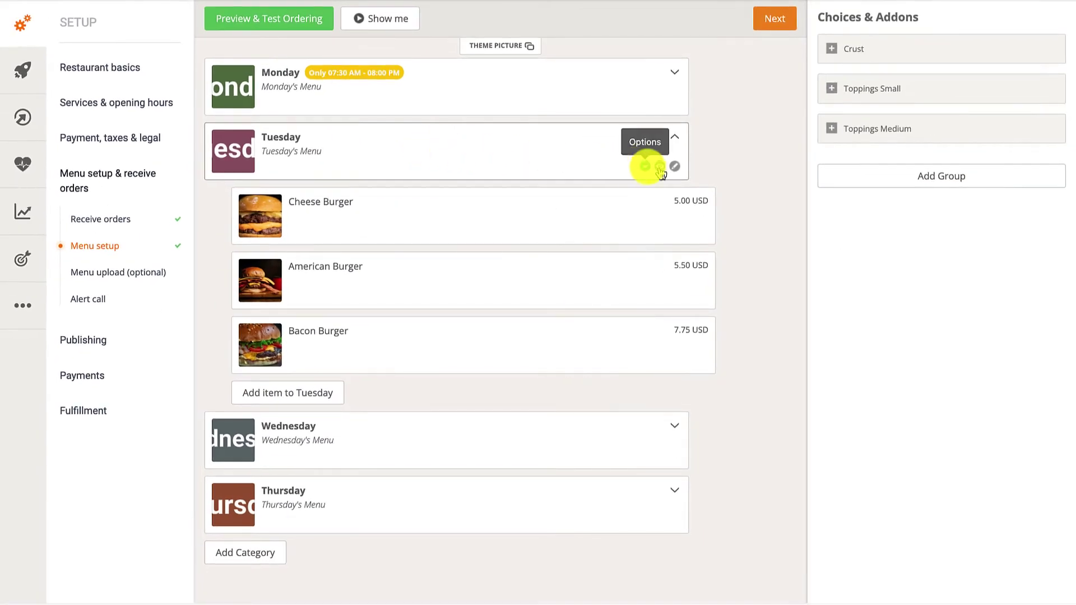
Limit the Tuesday category to Tuesdays only, from 09:15 AM to 07:30 PM.
left_click(660, 167)
left_click(599, 262)
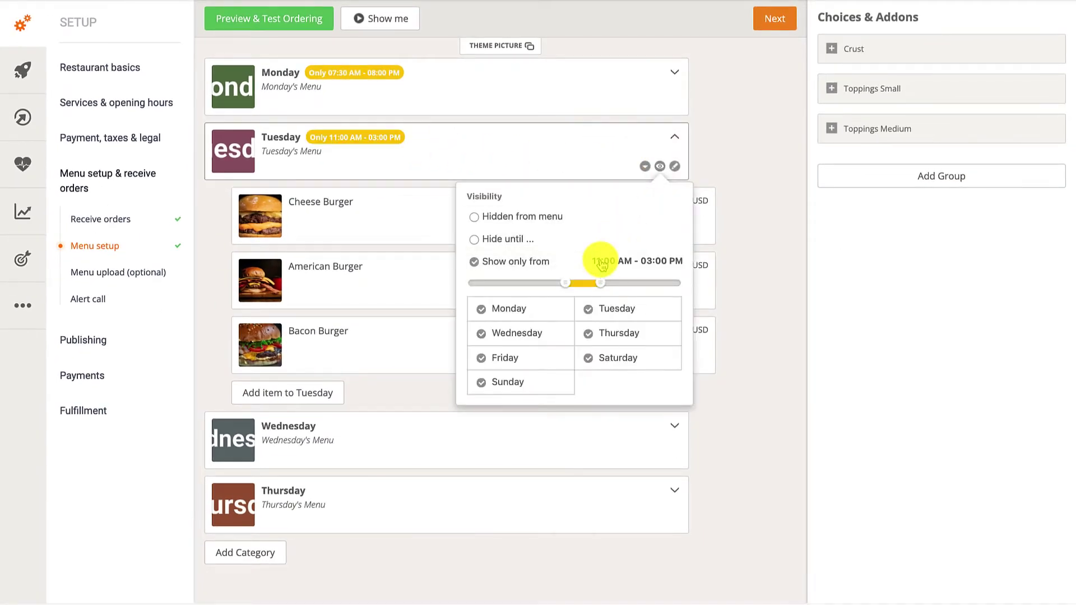
left_click(505, 309)
left_click(483, 334)
left_click(482, 358)
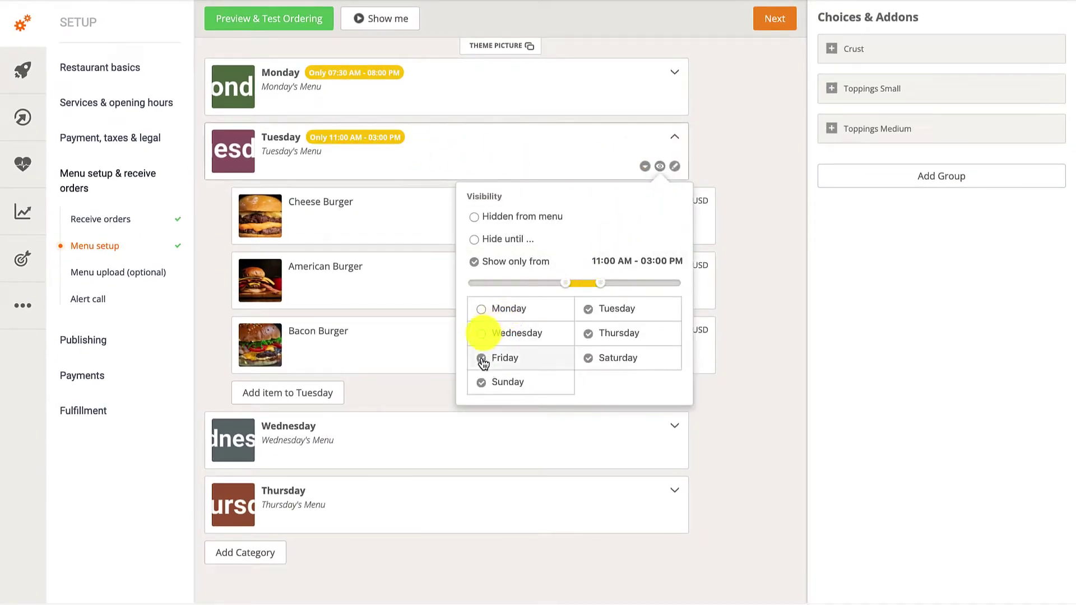
left_click(481, 382)
left_click(588, 358)
left_click(588, 334)
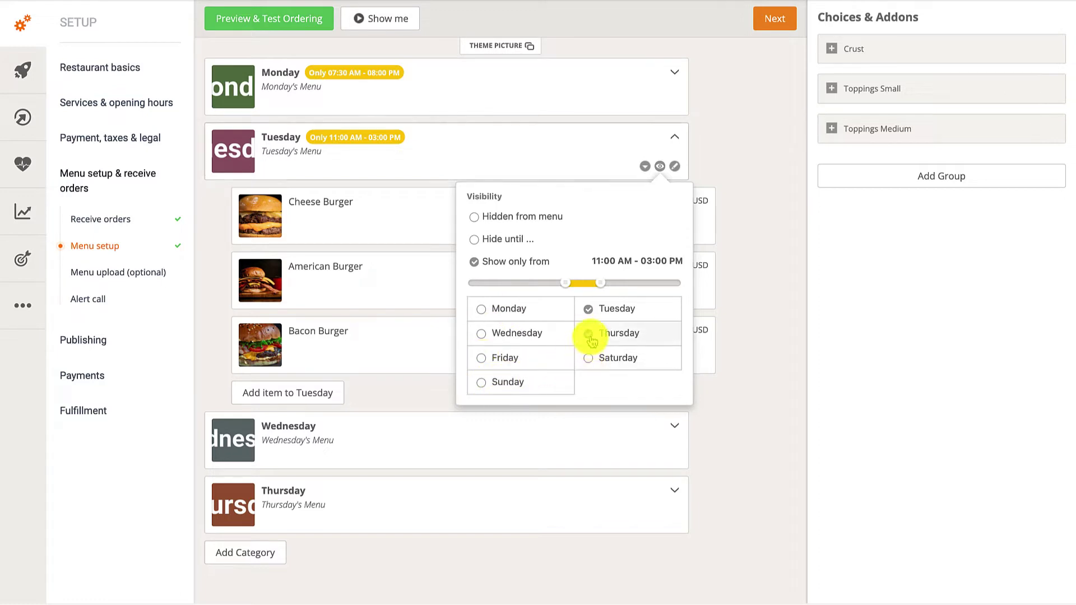
left_click_drag(602, 283, 640, 283)
left_click_drag(566, 286, 550, 283)
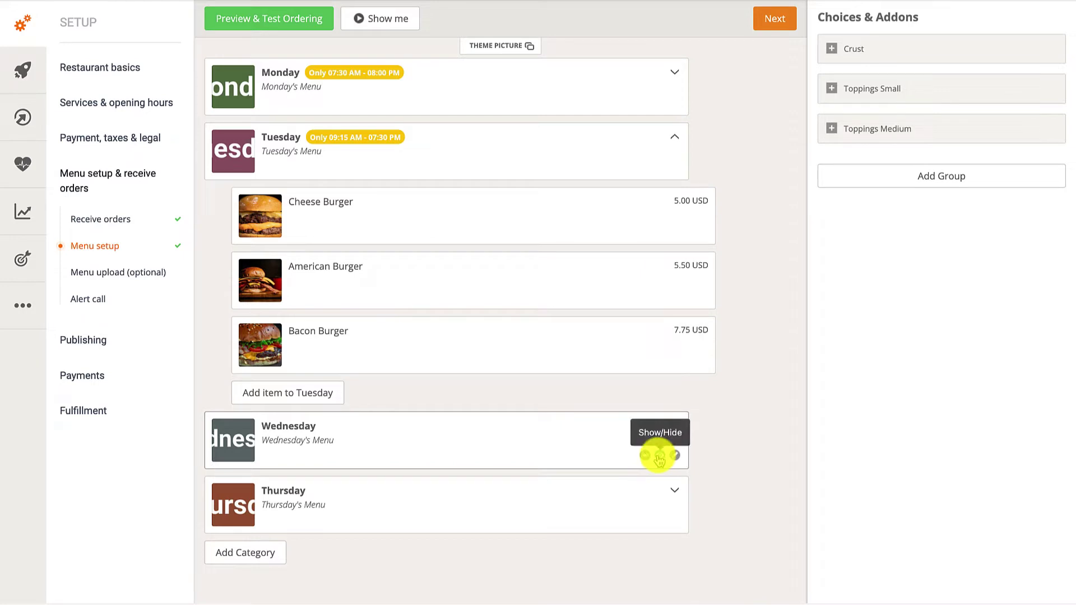
Limit the Wednesday category to Wednesdays only, 11:00 AM–03:00 PM.
left_click(660, 455)
left_click(584, 546)
scroll(584, 543, "down", 3)
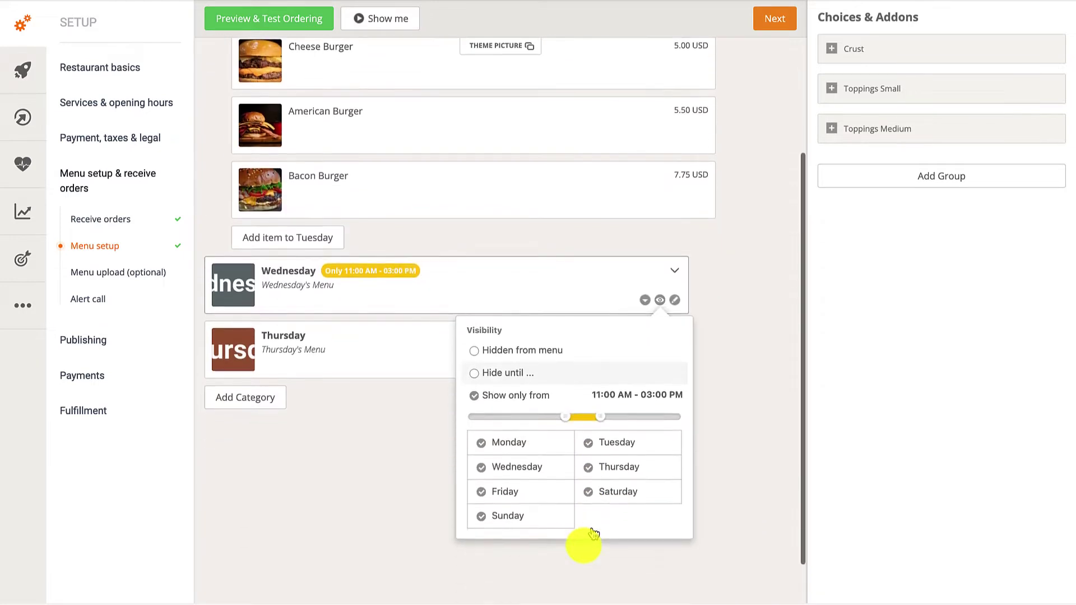
left_click(516, 422)
left_click(586, 420)
left_click(588, 445)
left_click(588, 468)
left_click(507, 469)
left_click(509, 493)
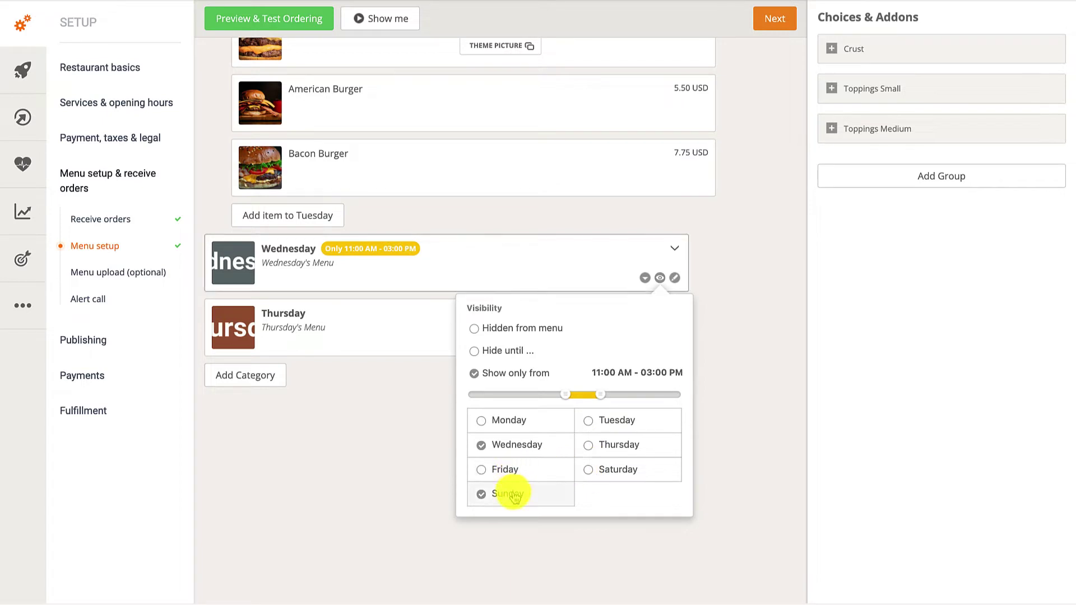
Limit the Thursday category to Thursdays only and check the schedules in the preview.
left_click(449, 302)
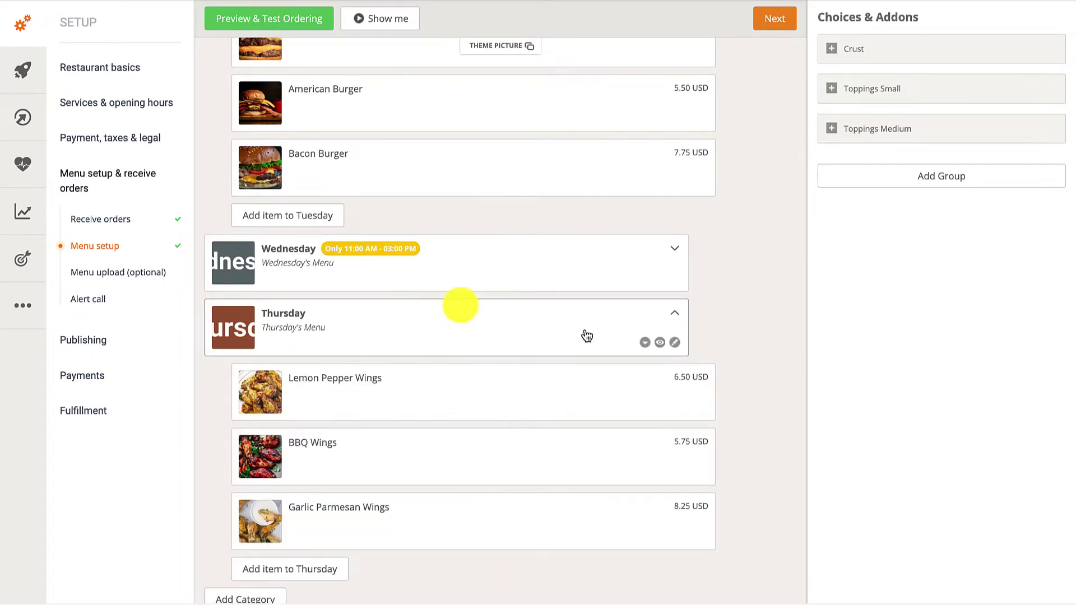
left_click(659, 343)
left_click(582, 437)
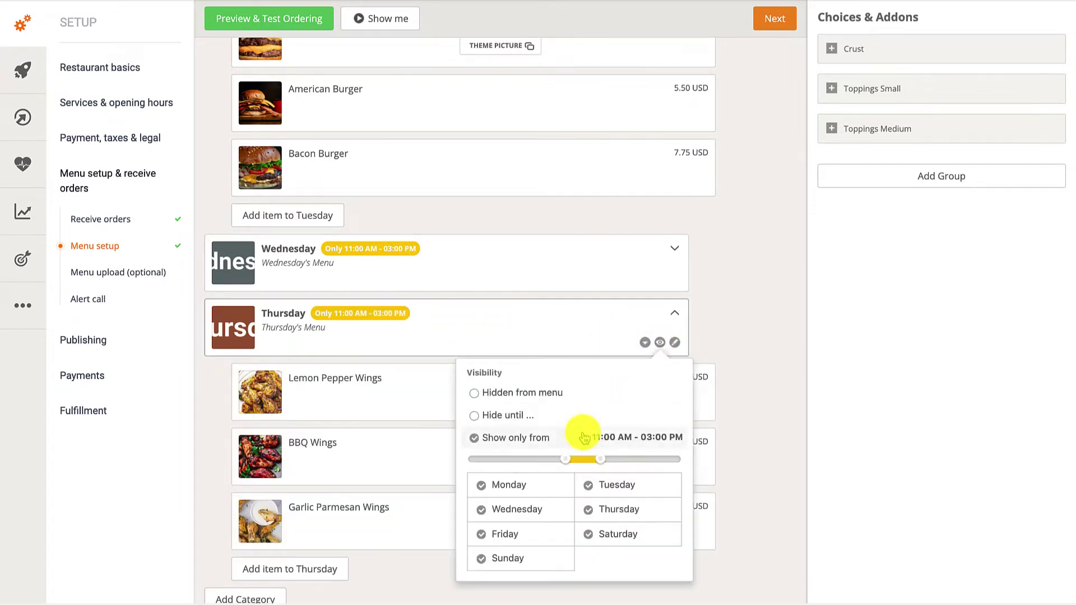
left_click(506, 485)
left_click(586, 484)
left_click(519, 510)
left_click(505, 534)
left_click(505, 558)
left_click(599, 535)
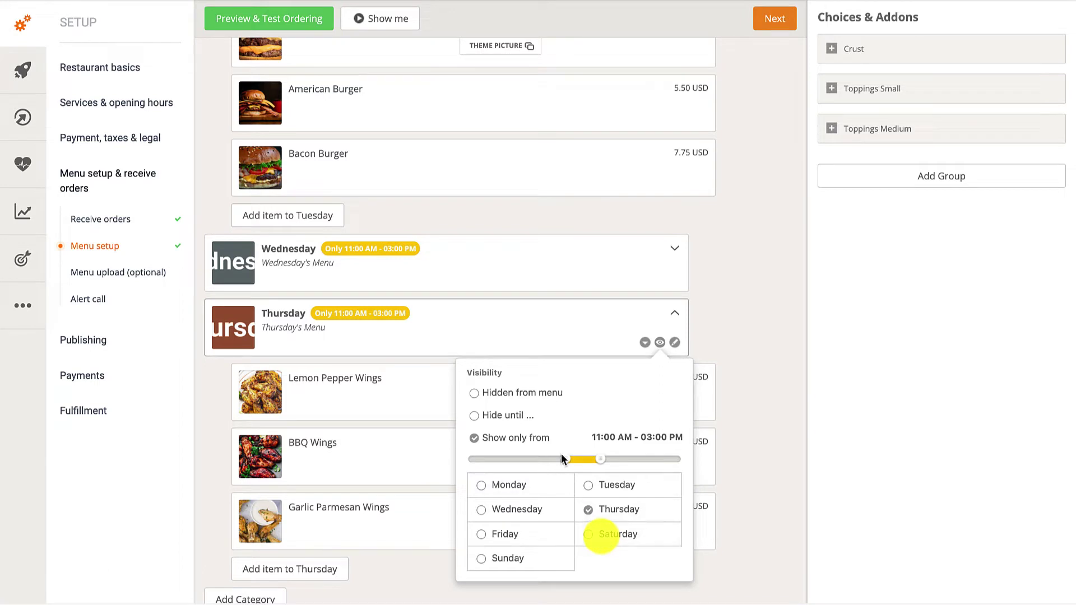
left_click(309, 26)
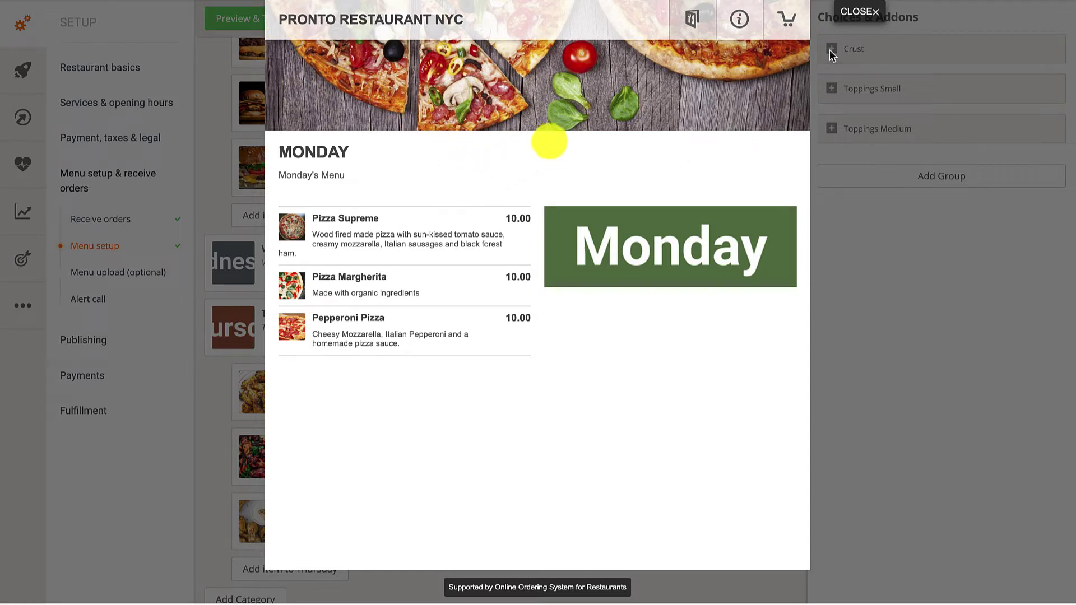
left_click(856, 12)
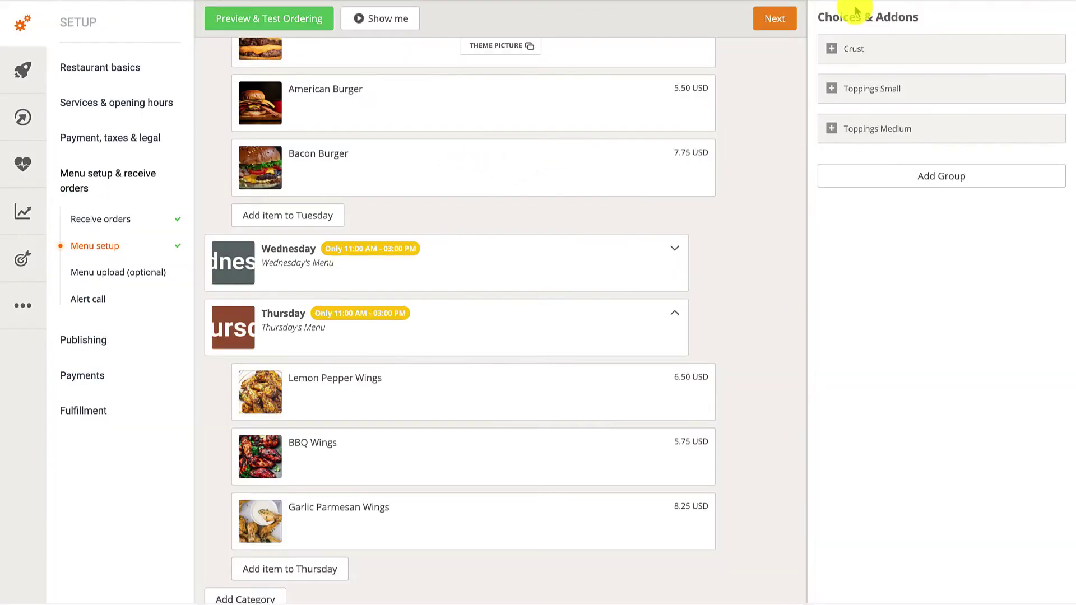
Remove the time-limited visibility from the Monday and Tuesday categories.
scroll(747, 88, "up", 3)
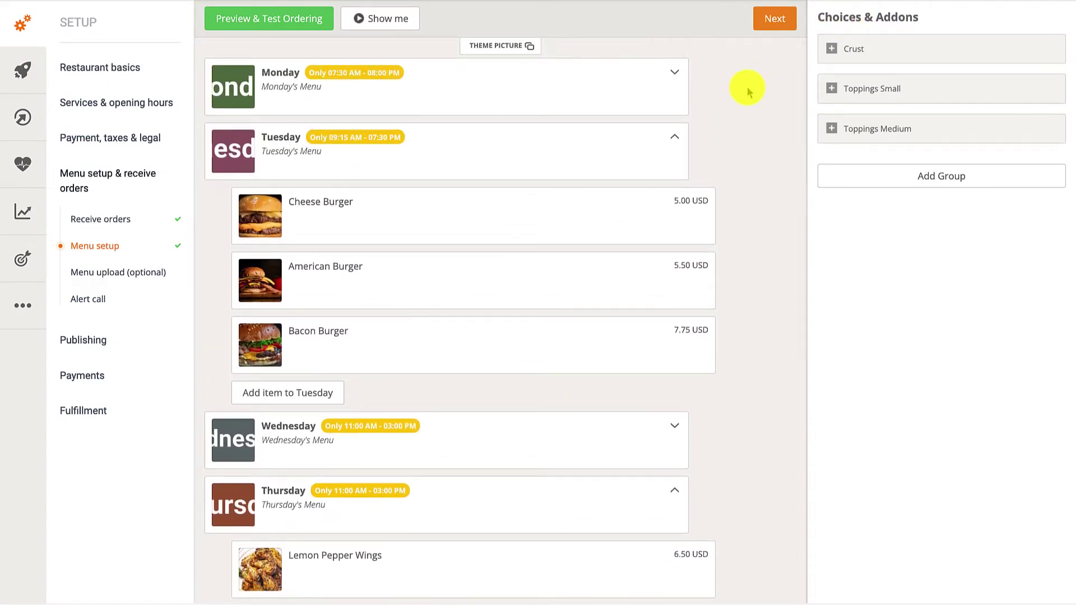
left_click(660, 102)
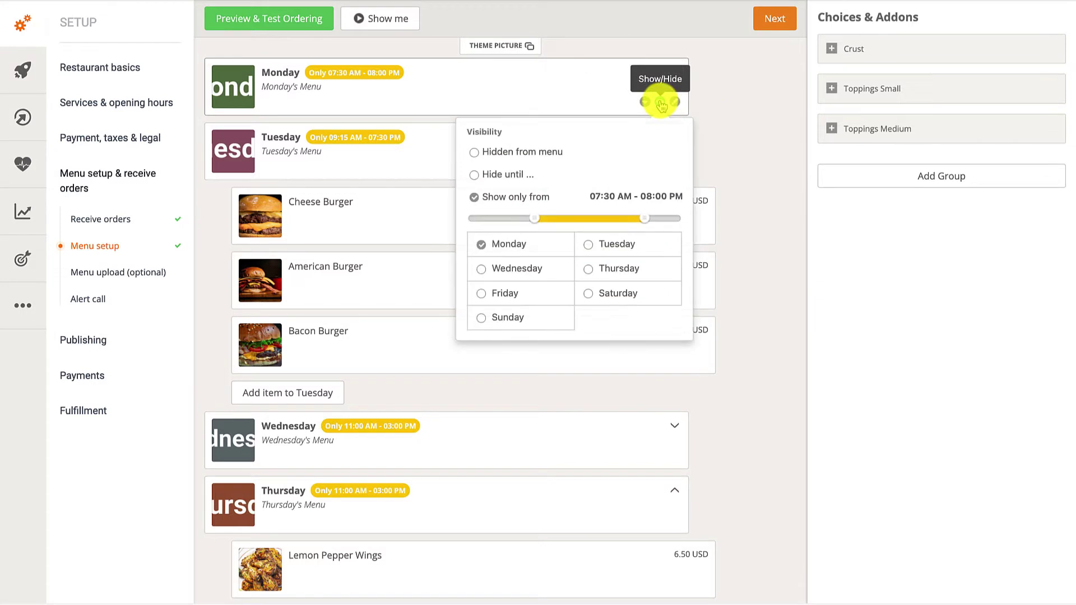
left_click(475, 197)
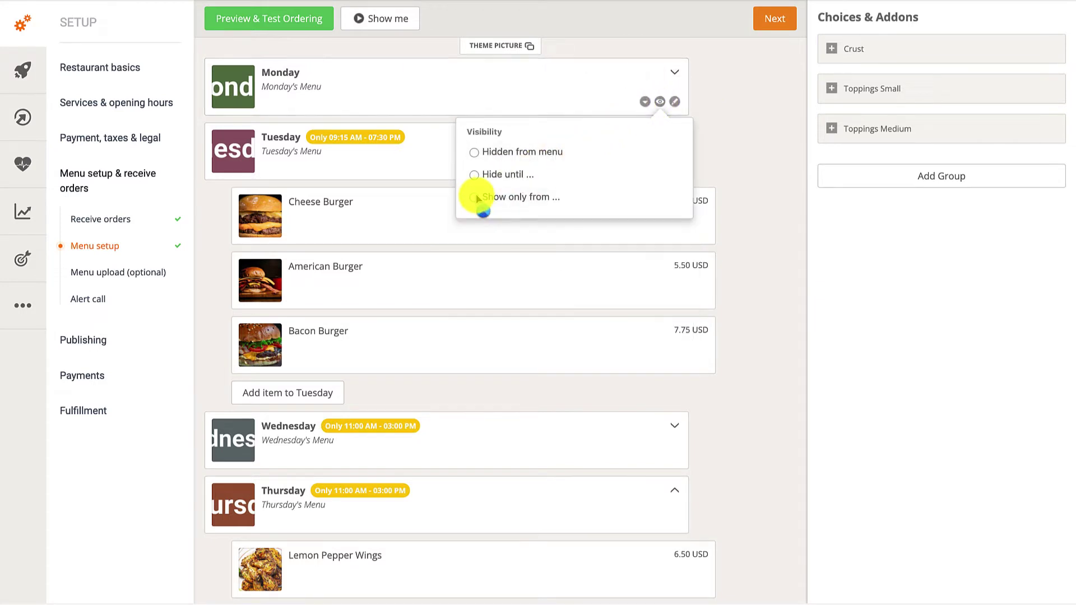
left_click(425, 147)
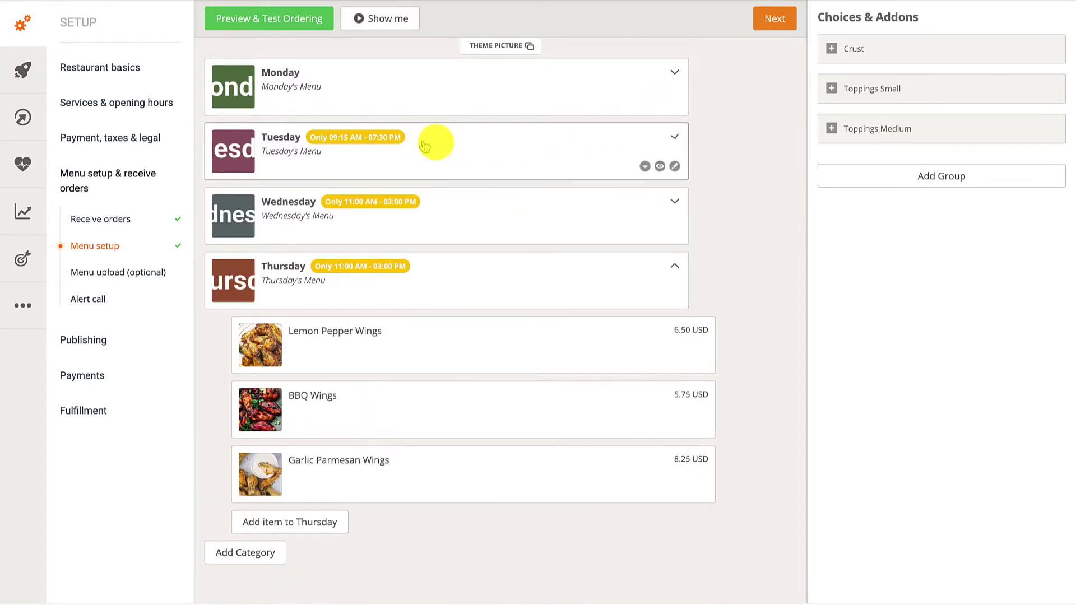
left_click(659, 166)
left_click(475, 262)
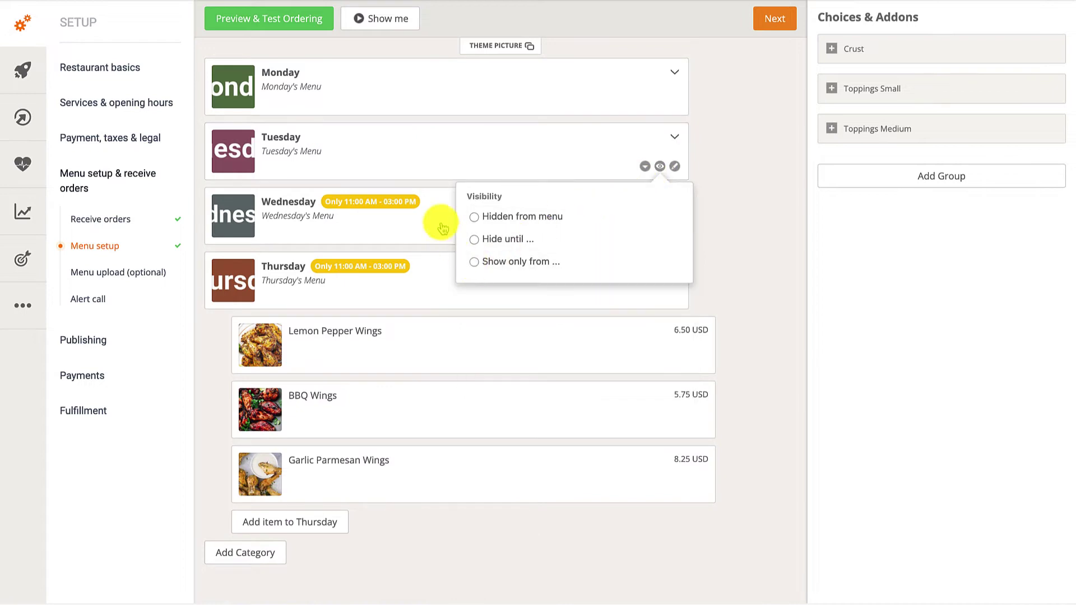
Remove the time-limited visibility from the Wednesday and Thursday categories.
left_click(442, 230)
left_click(660, 231)
left_click(474, 327)
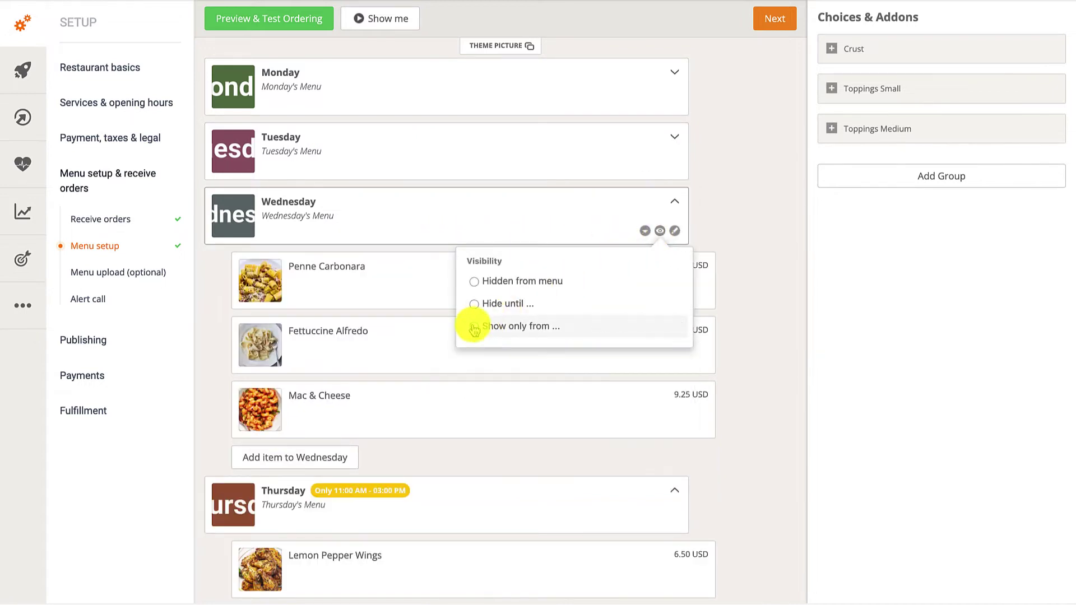
left_click(527, 492)
scroll(580, 451, "down", 1)
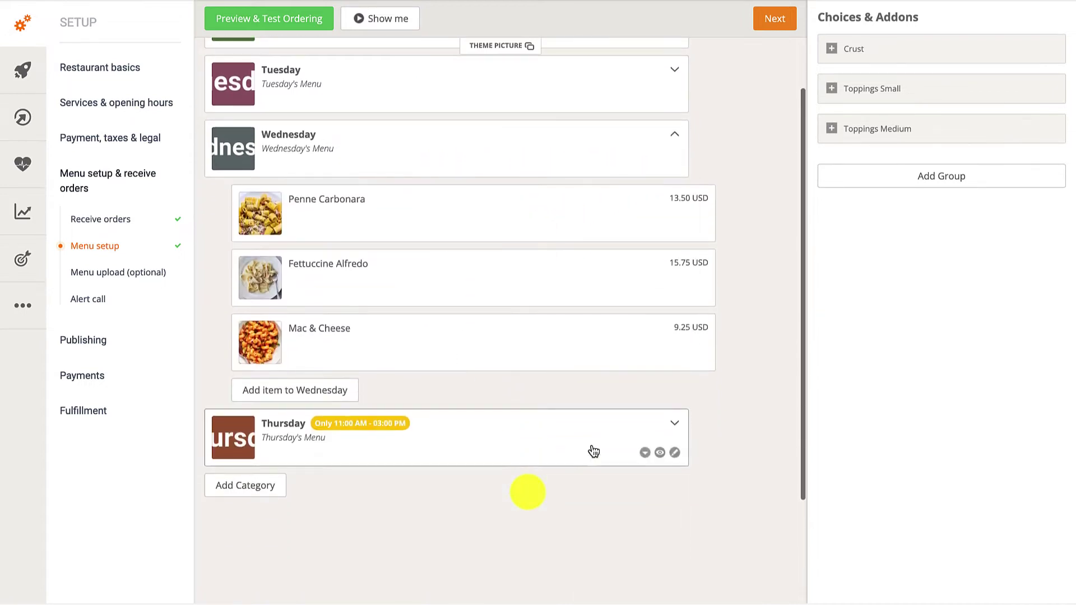
left_click(659, 453)
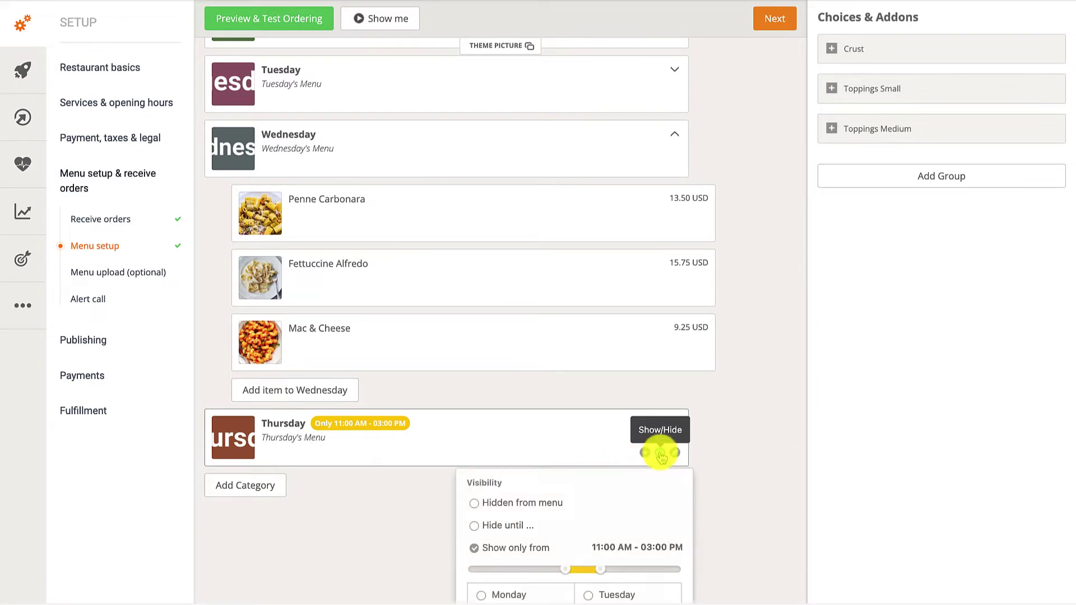
left_click(474, 548)
scroll(560, 432, "down", 2)
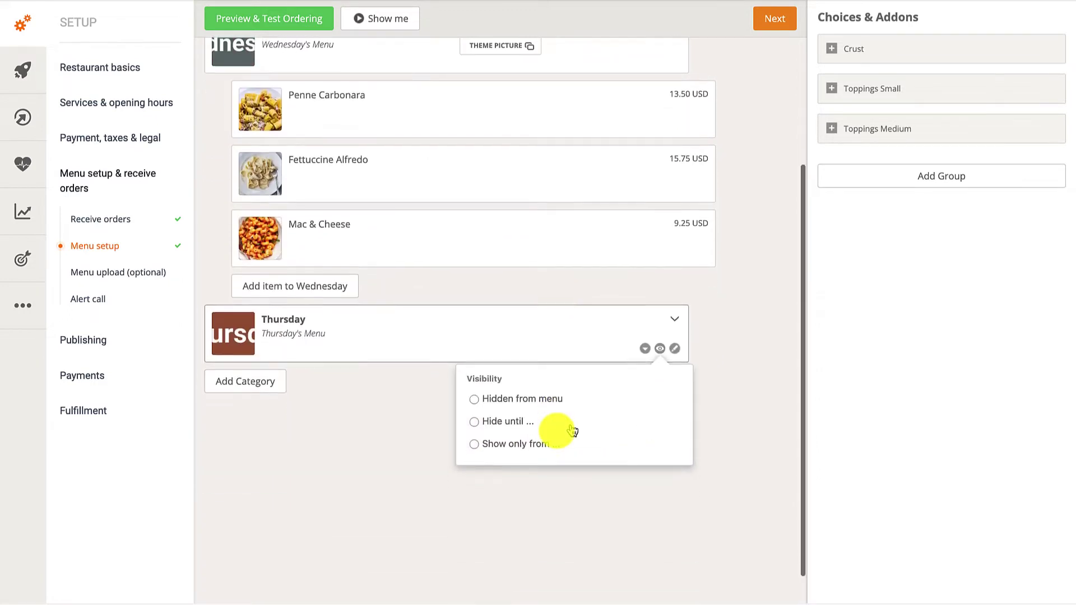
left_click(645, 314)
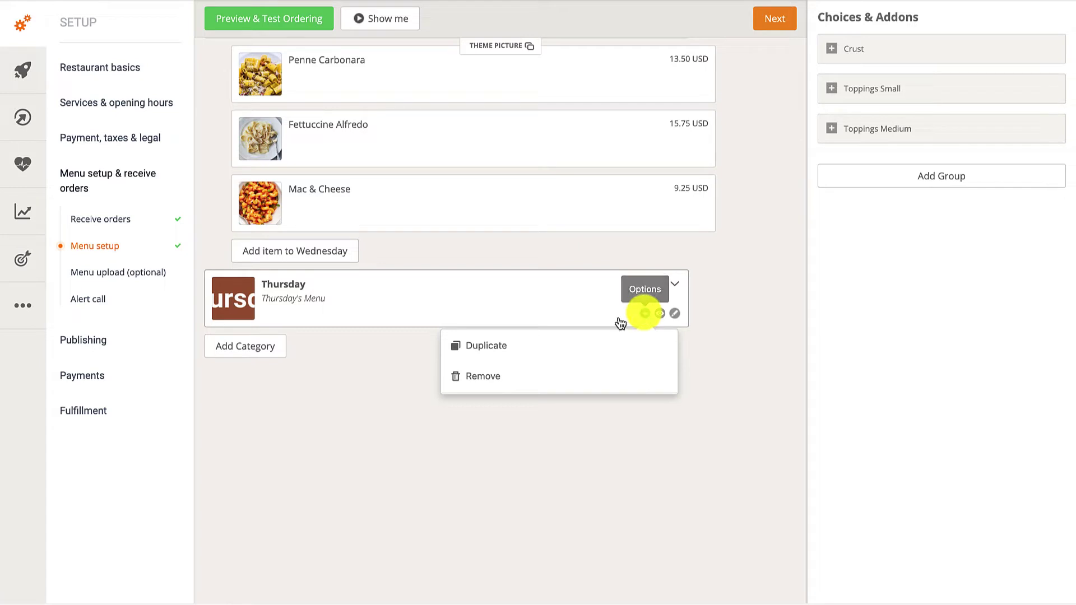
Duplicate the Thursday category, then delete the resulting Thursday (Copy) category.
left_click(533, 350)
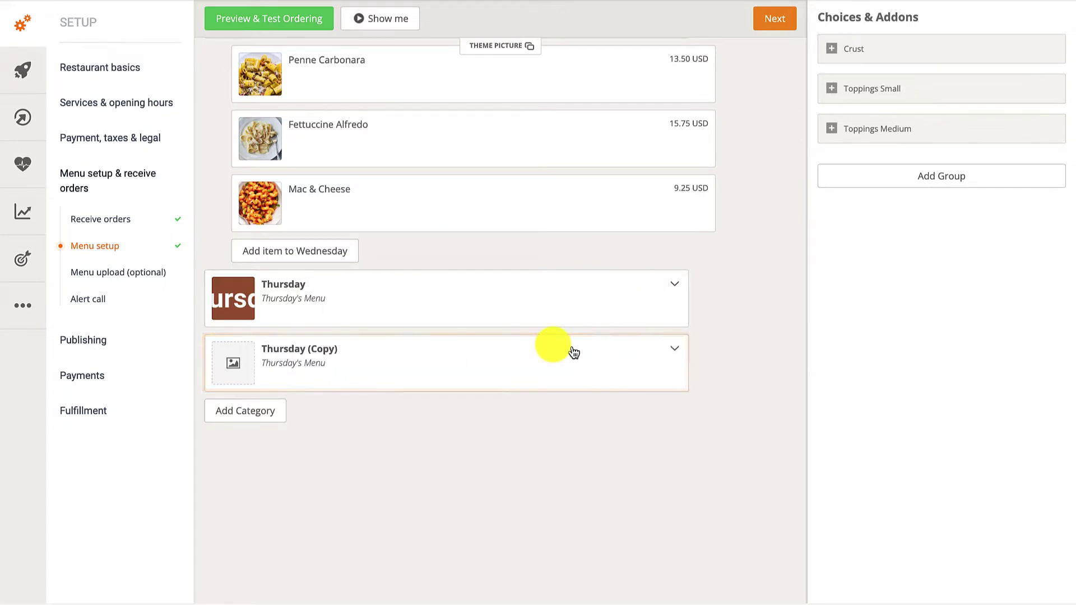
mouse_move(600, 360)
left_click(643, 375)
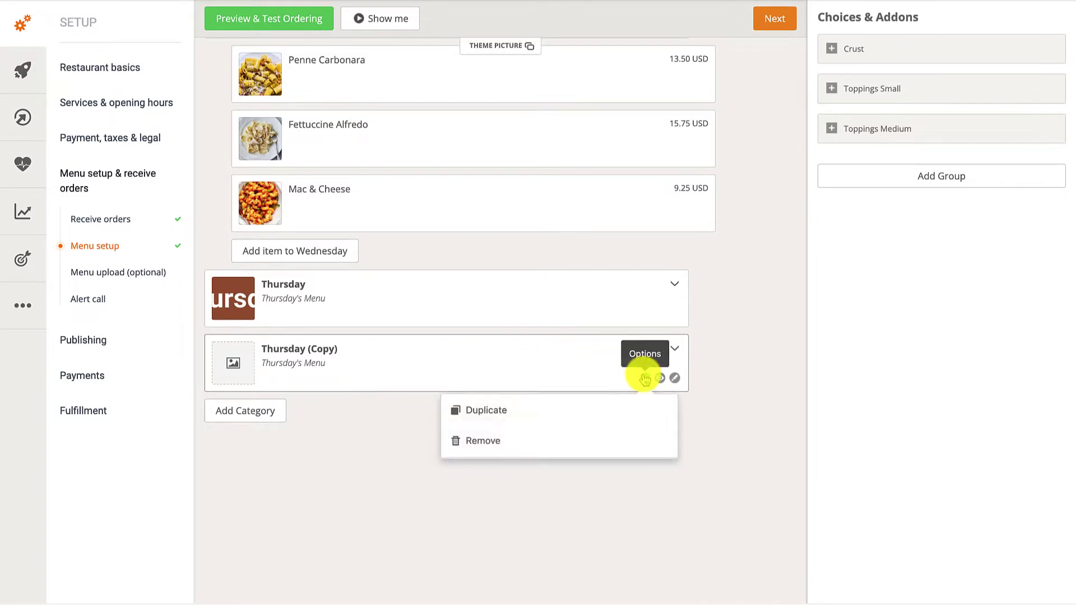
left_click(574, 442)
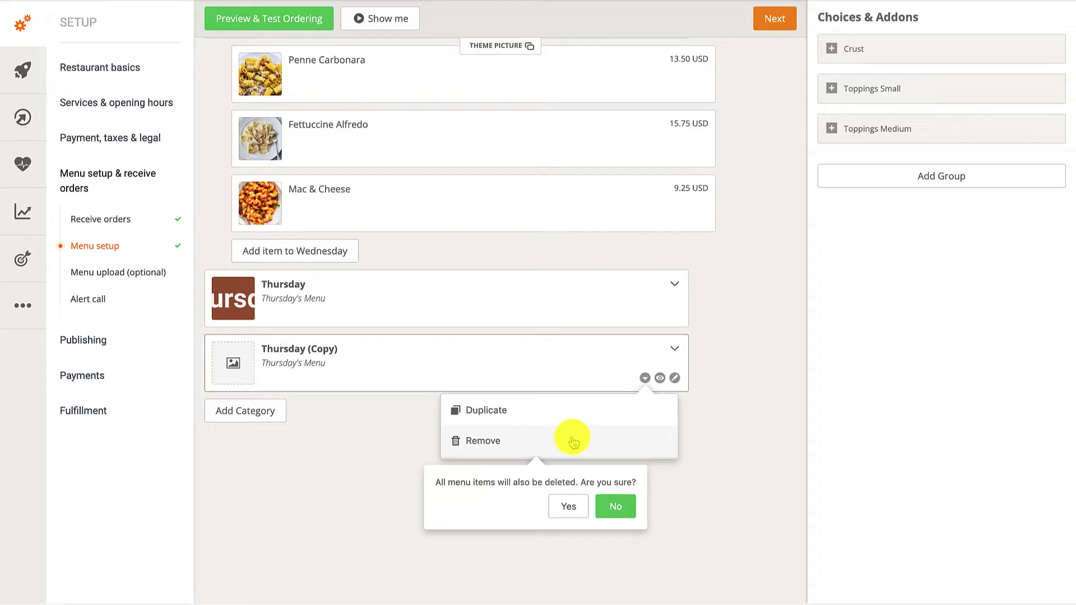
left_click(570, 508)
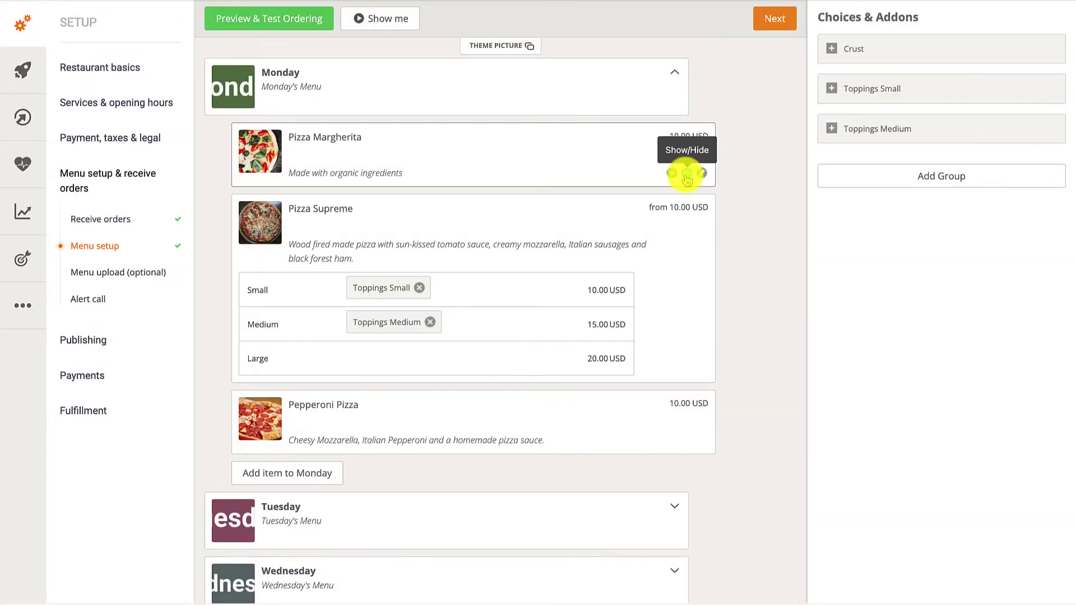
left_click(686, 174)
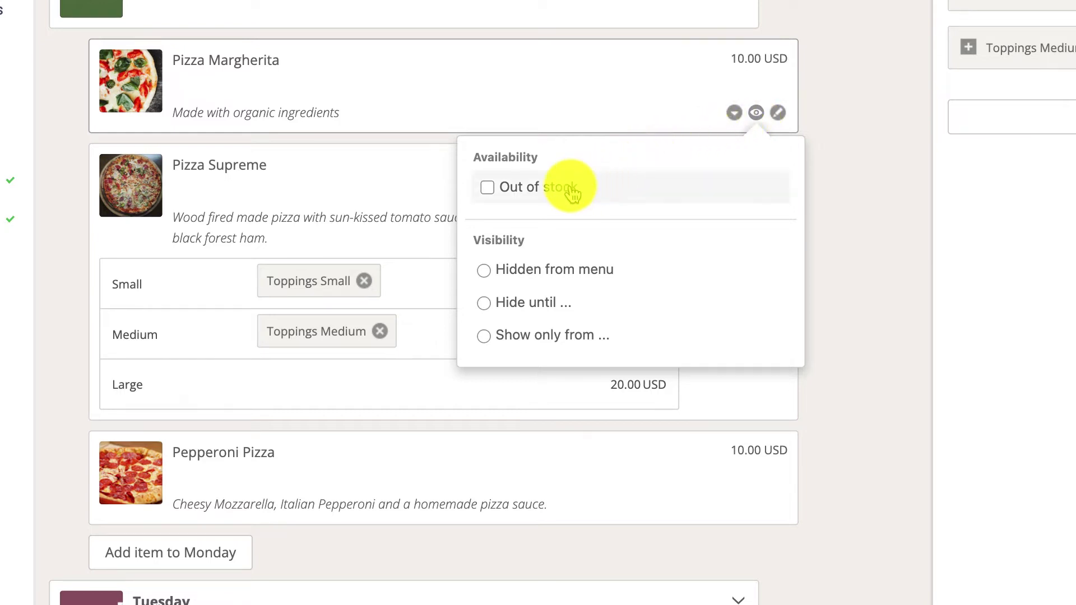
Mark Pizza Margherita out of stock indefinitely, after trying a 19 Feb 8:00 PM return.
left_click(571, 189)
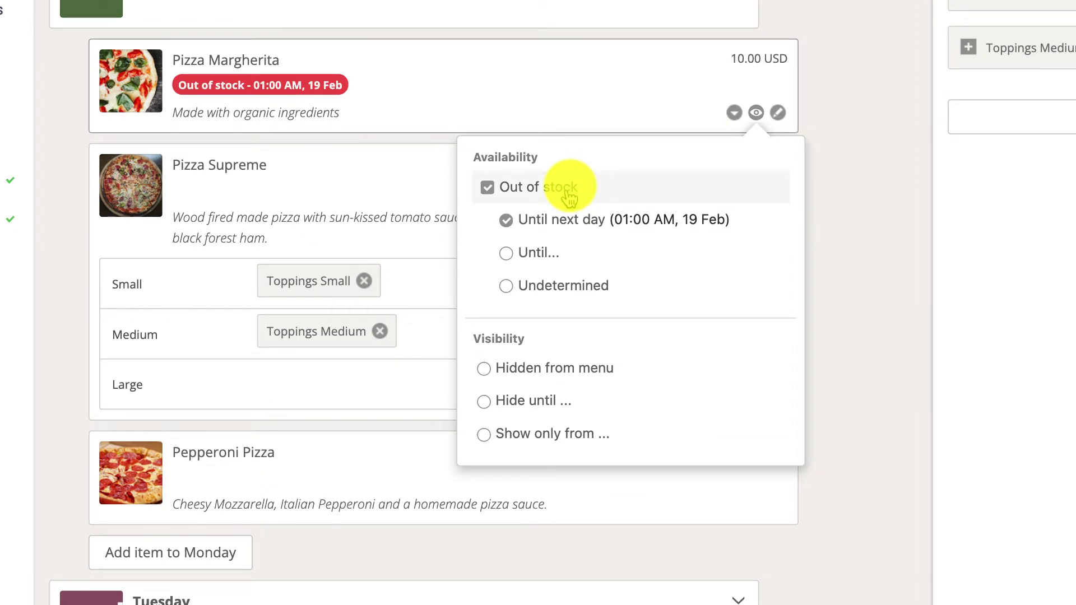
left_click(542, 251)
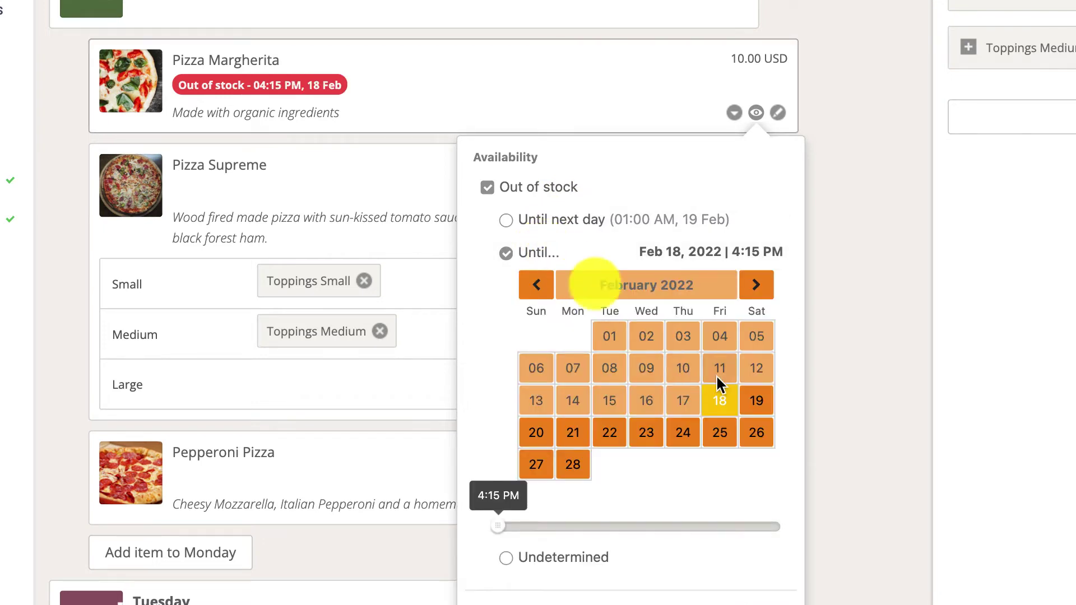
left_click(762, 405)
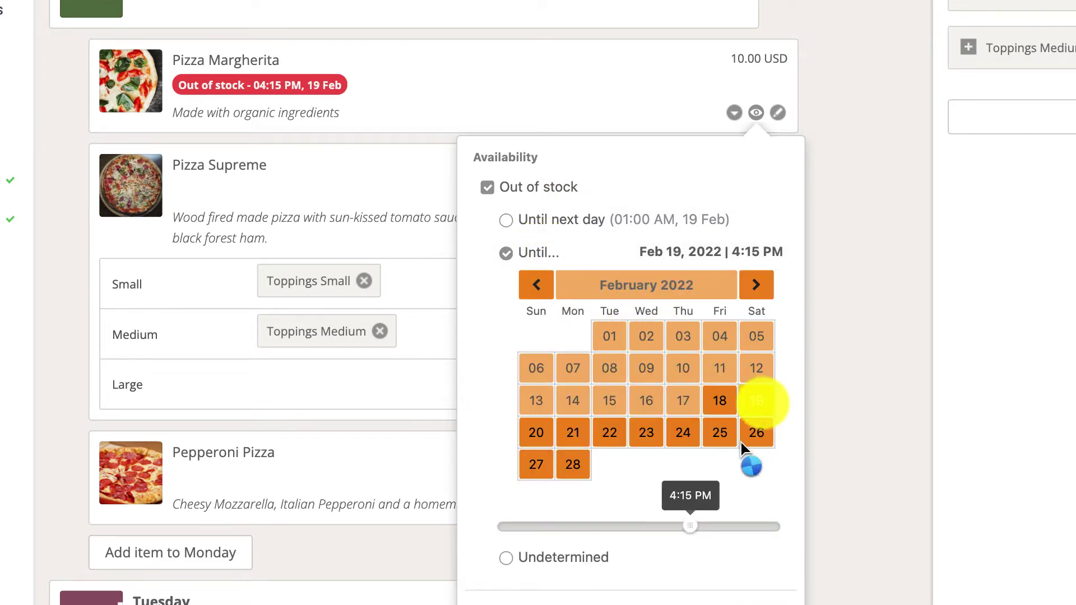
left_click_drag(691, 527, 735, 529)
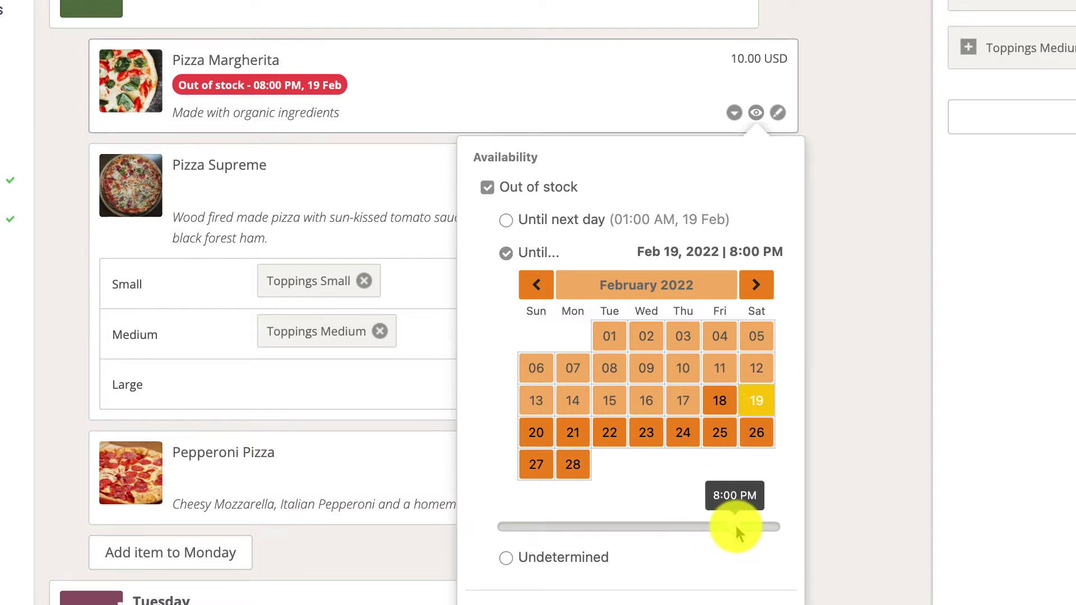
left_click(542, 558)
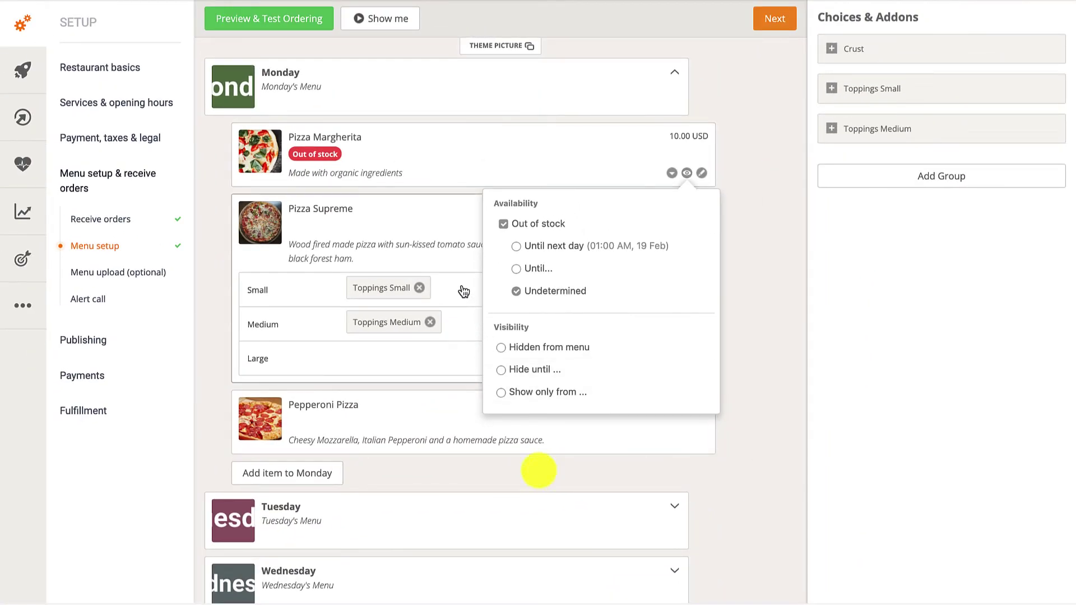
Preview test ordering to confirm Pizza Margherita shows as Sold out, then close it.
left_click(323, 29)
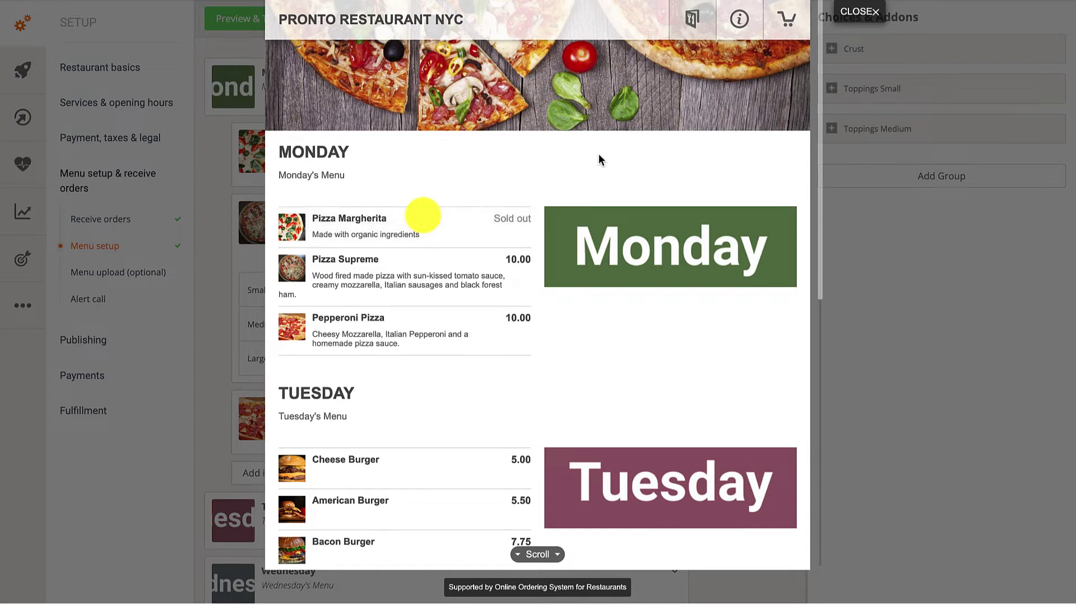
left_click(857, 15)
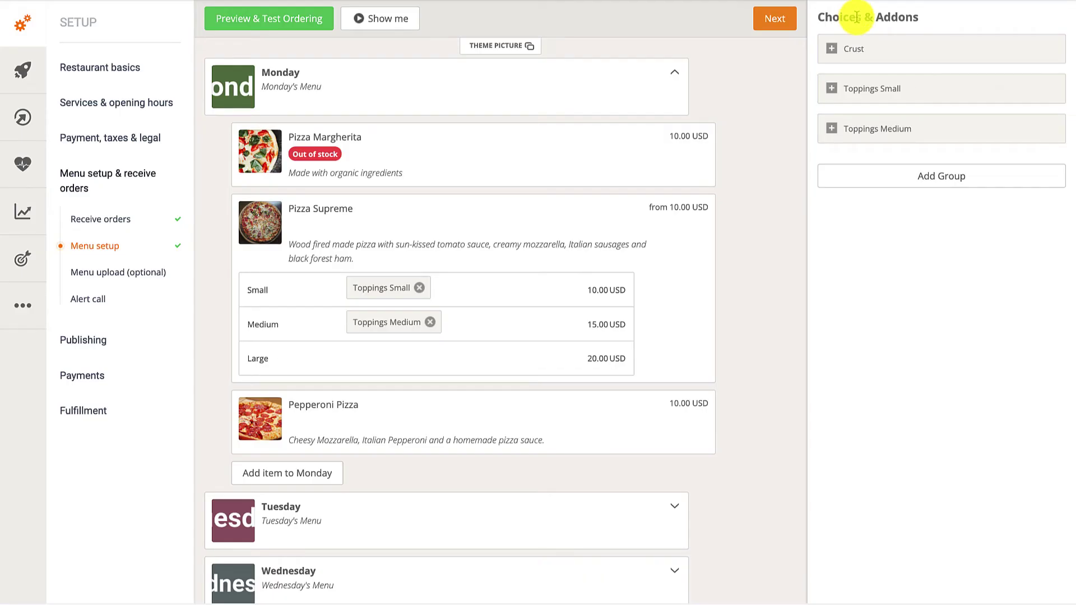
Mark Pepperoni in Toppings Small out of stock as Undetermined, then preview test ordering.
left_click(880, 87)
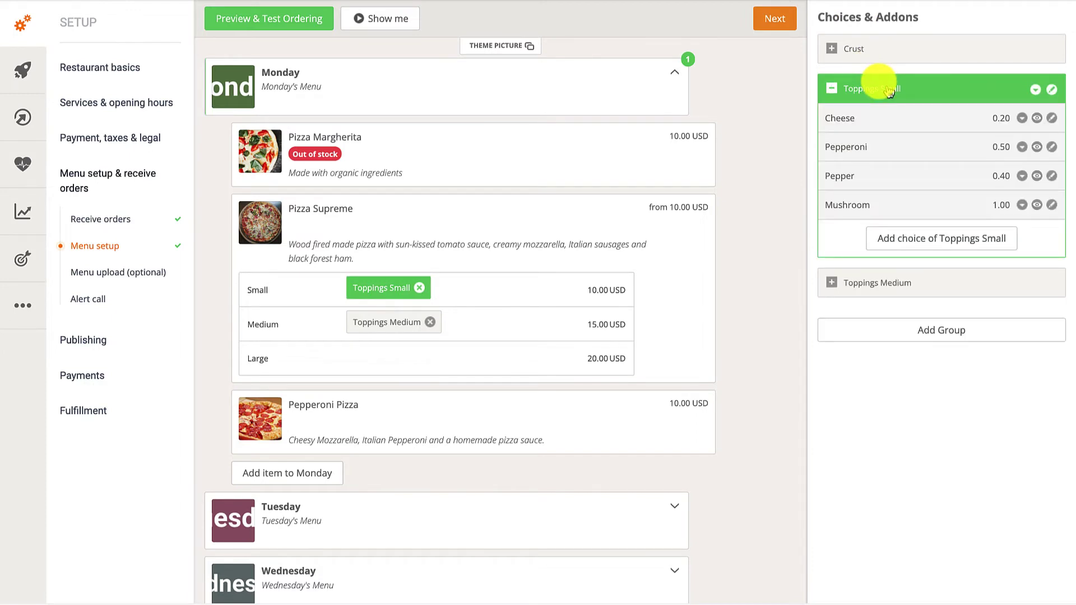
left_click(1037, 147)
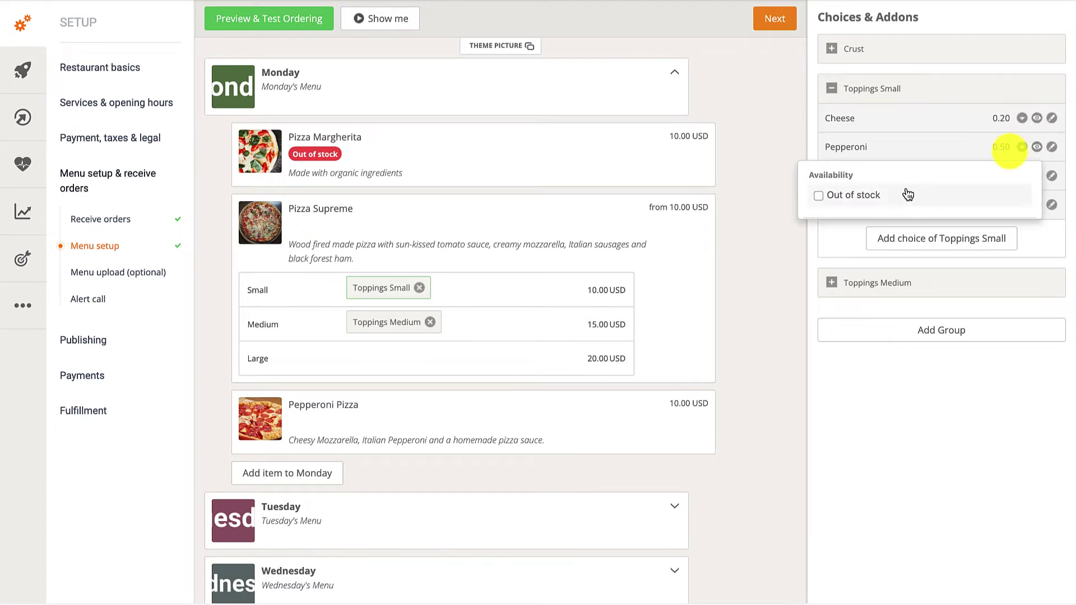
left_click(878, 197)
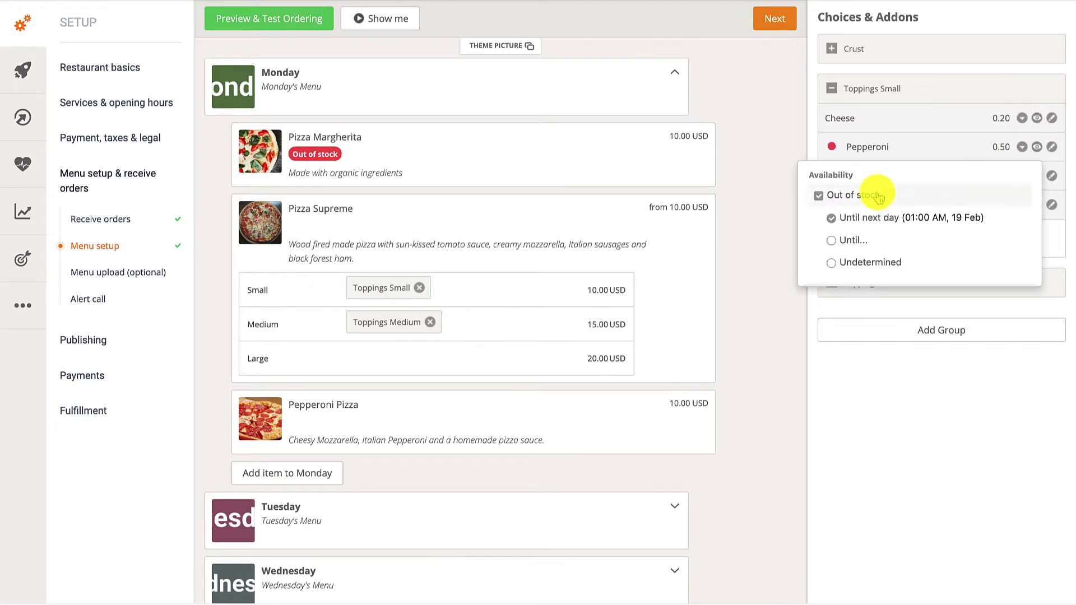
left_click(878, 266)
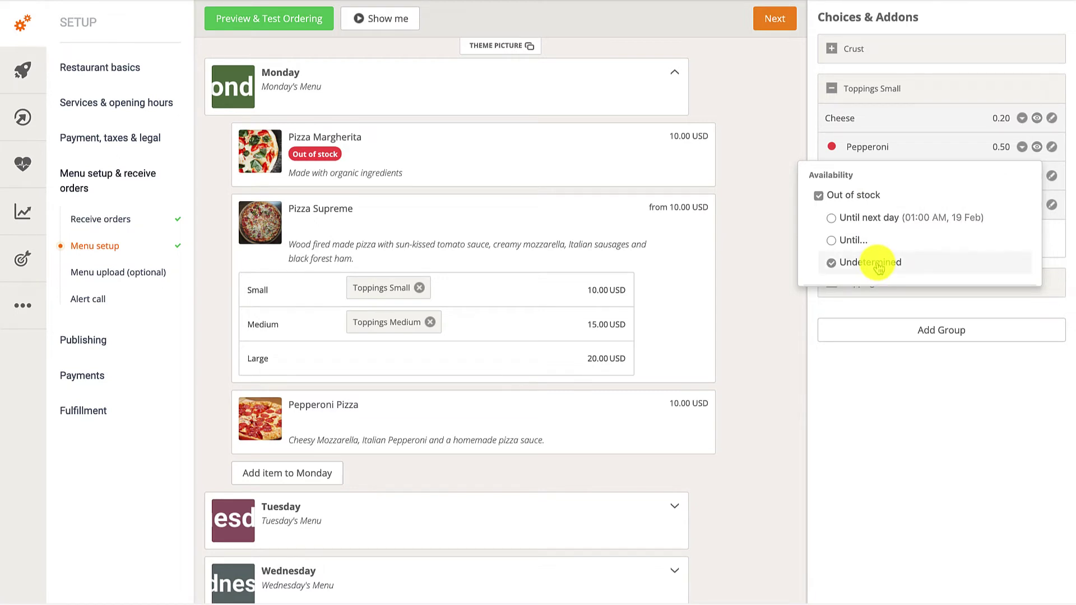
left_click(318, 28)
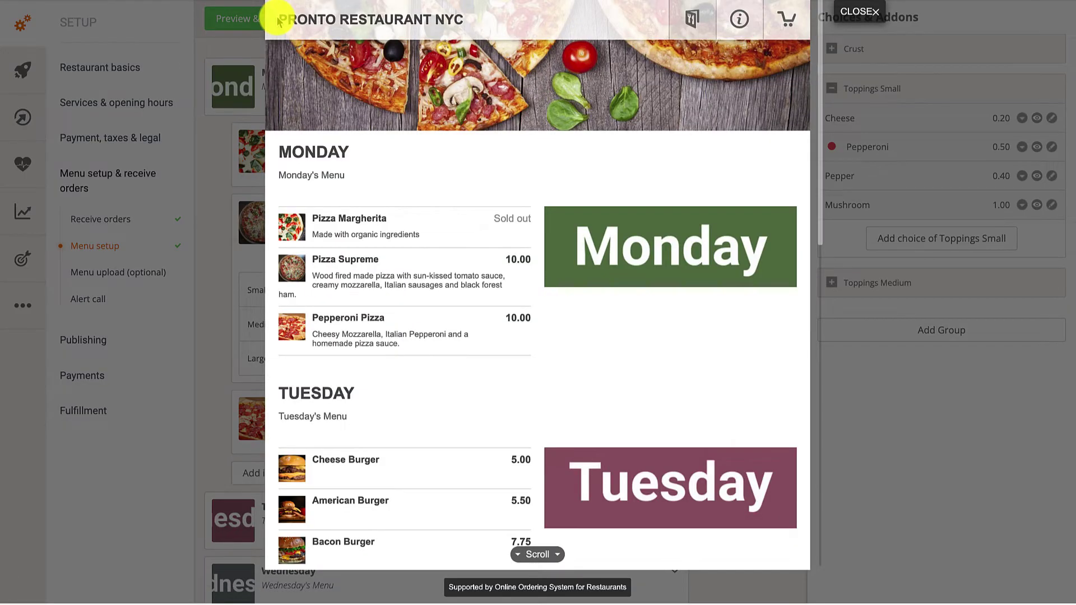
Confirm Pizza Supreme lists Pepperoni as Sold out in the preview, then close it.
left_click(418, 272)
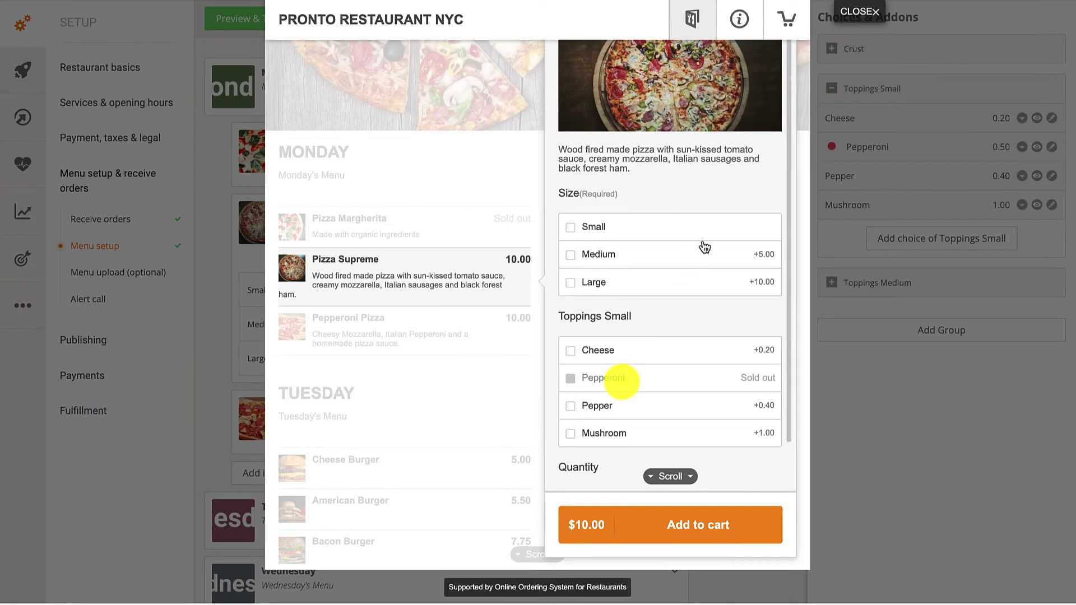
left_click(847, 13)
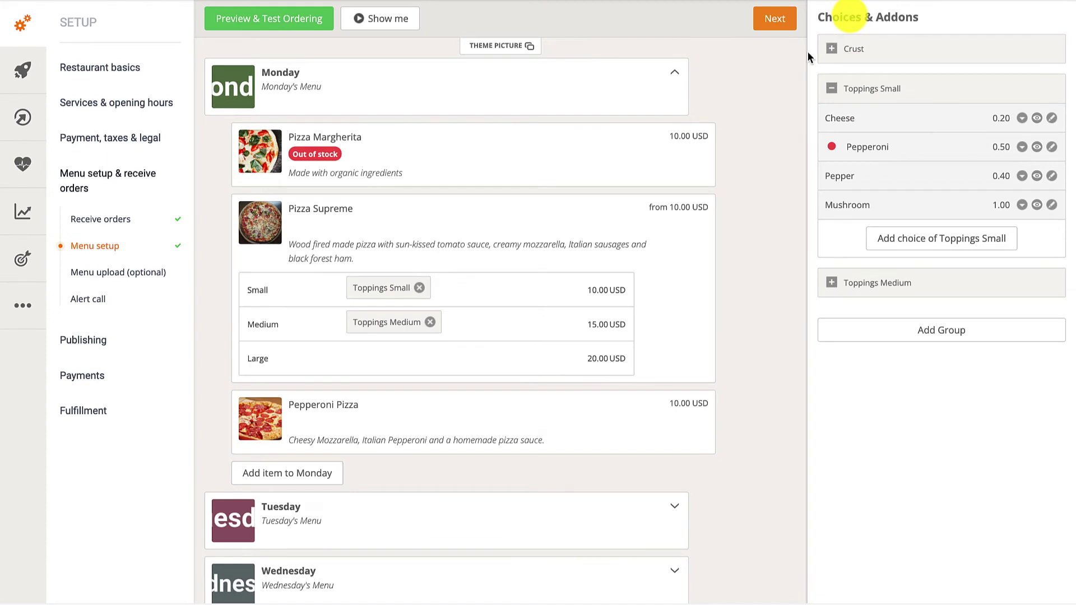
Put Pizza Margherita and the Pepperoni topping back in stock.
left_click(689, 175)
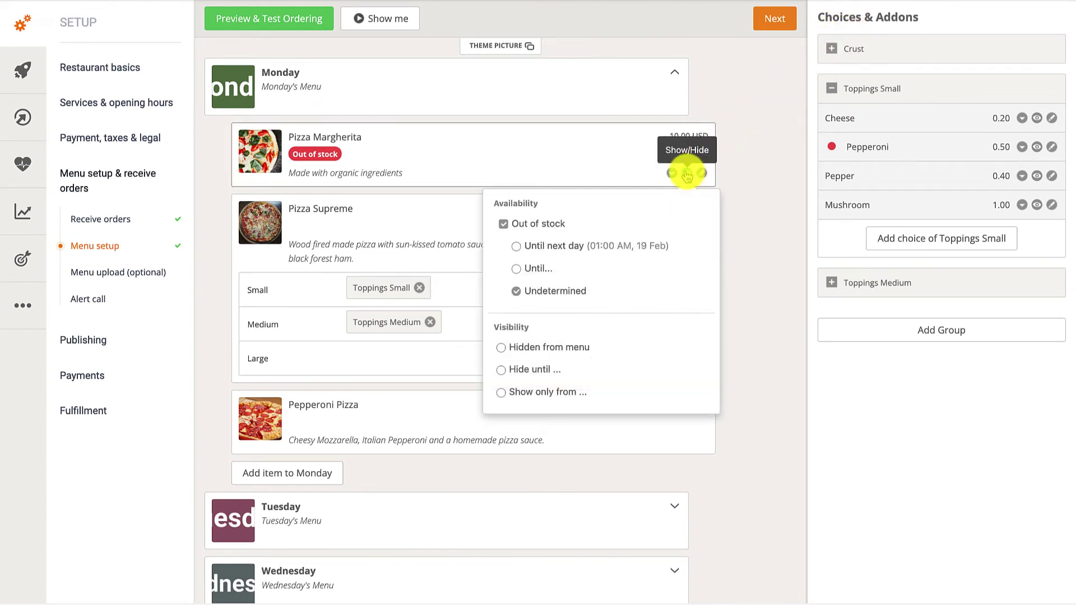
left_click(504, 224)
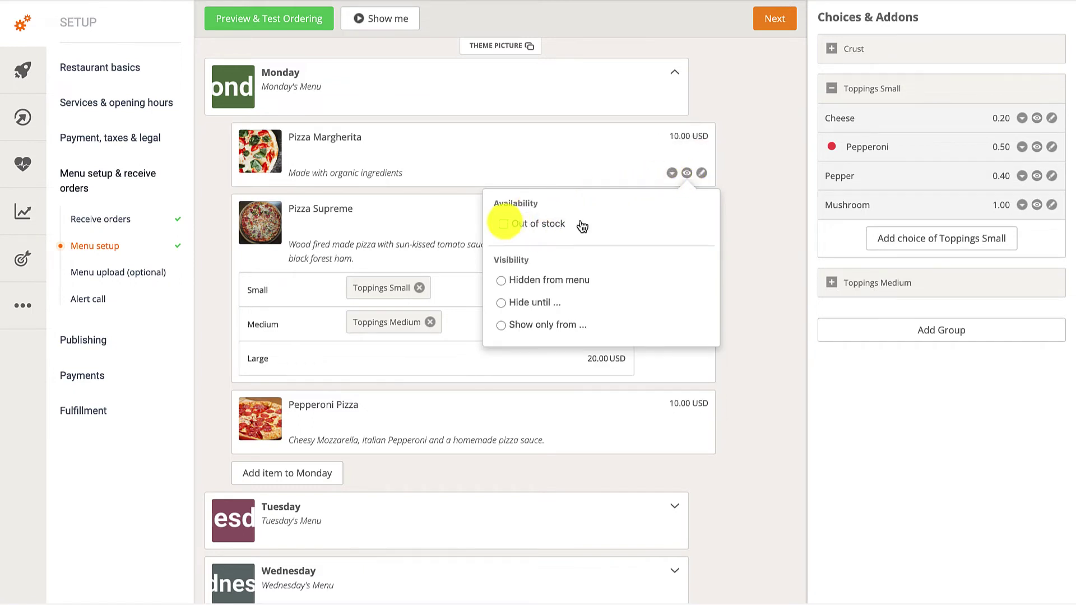
left_click(1037, 147)
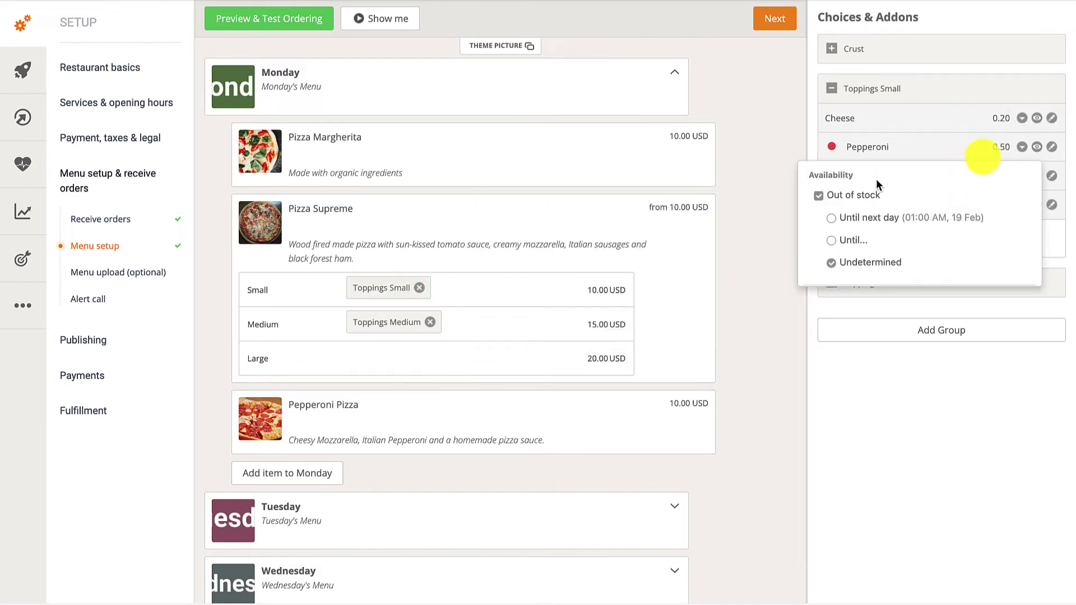
left_click(819, 196)
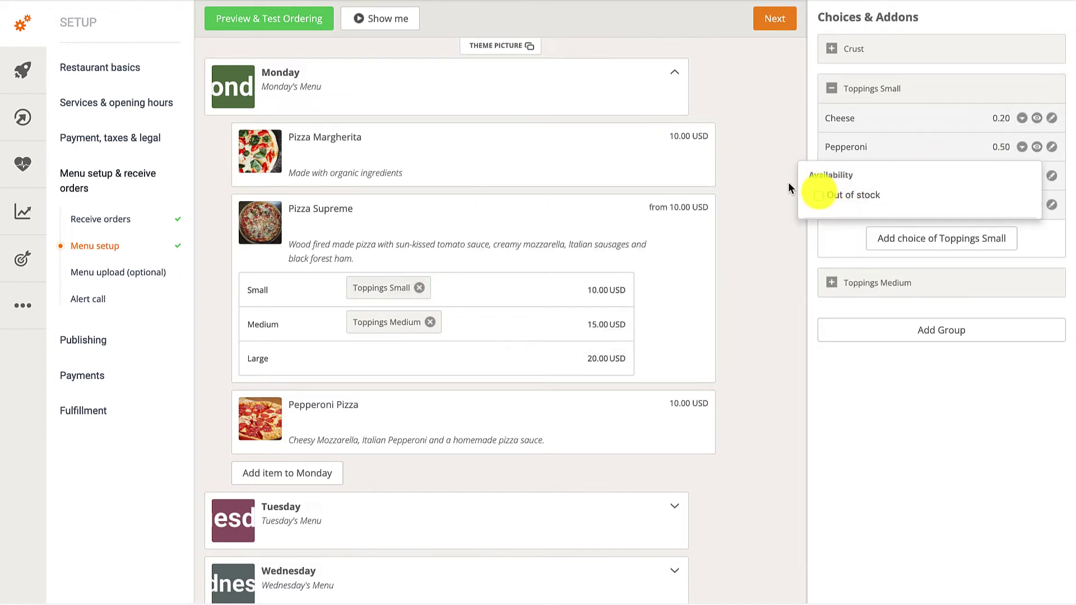
left_click(329, 28)
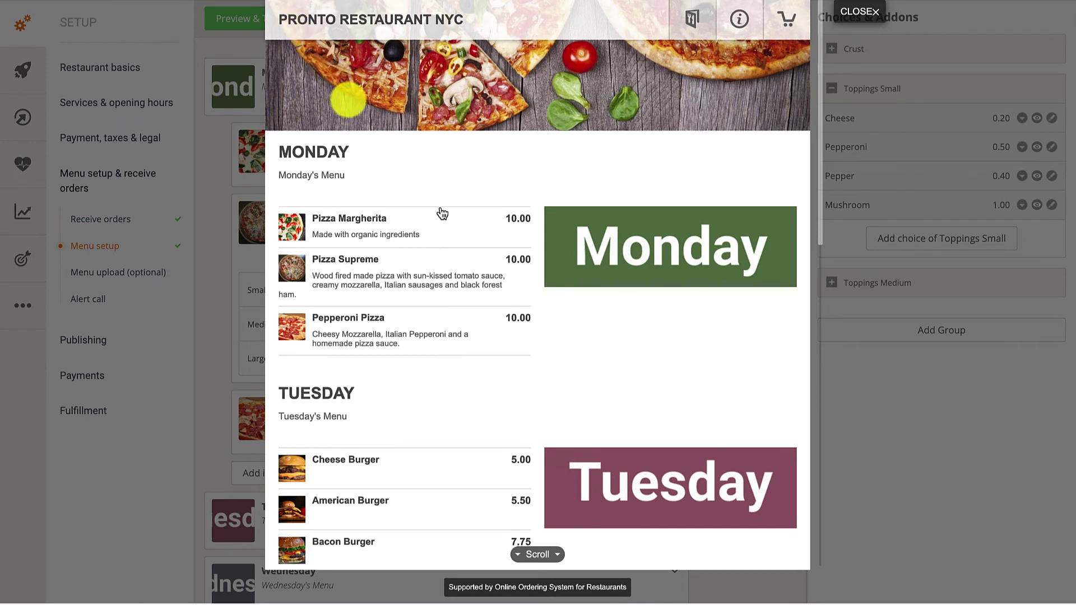
left_click(478, 269)
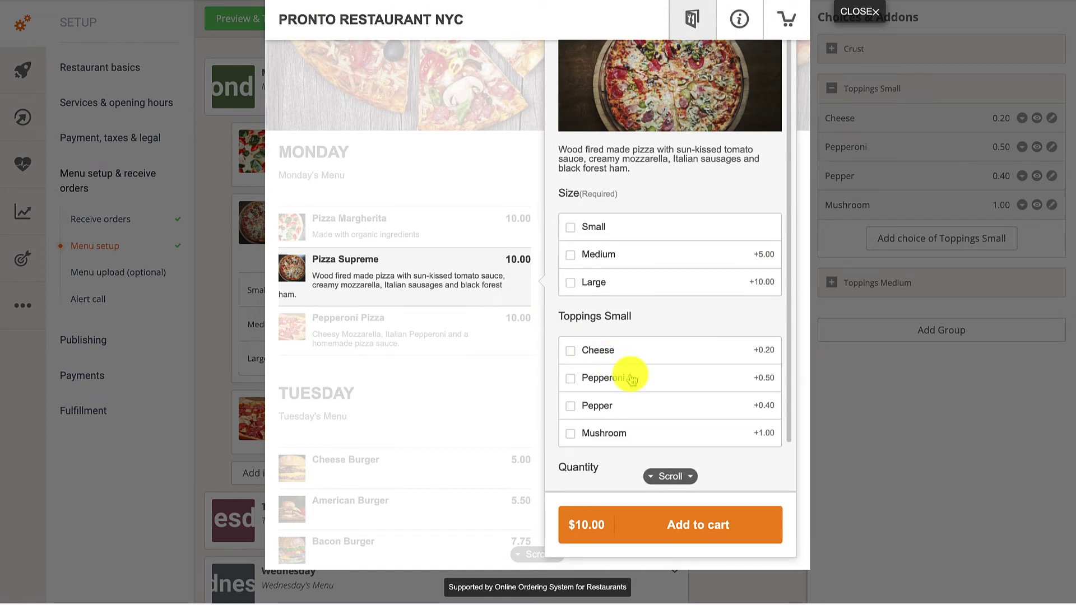
left_click(859, 13)
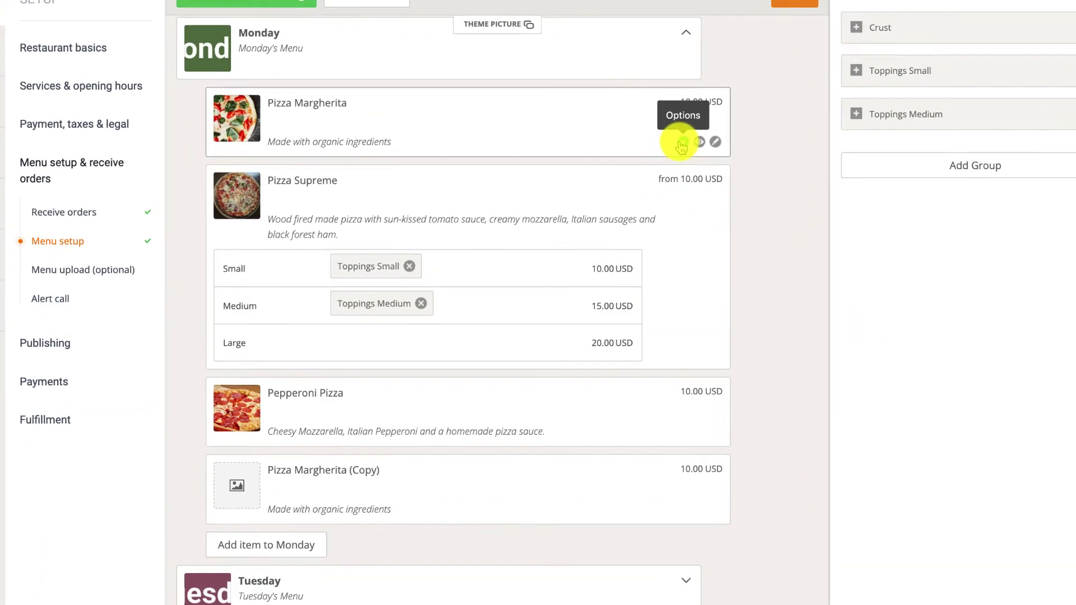
Tick Vegetarian and Vegan in Pizza Margherita's options, alongside its Hot label.
left_click(672, 153)
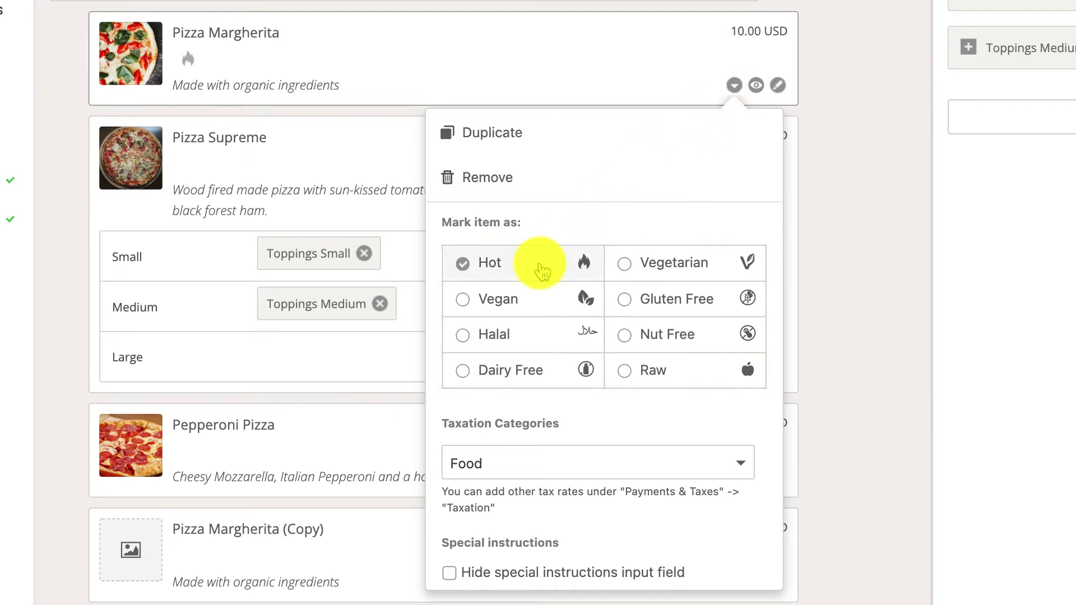
left_click(627, 263)
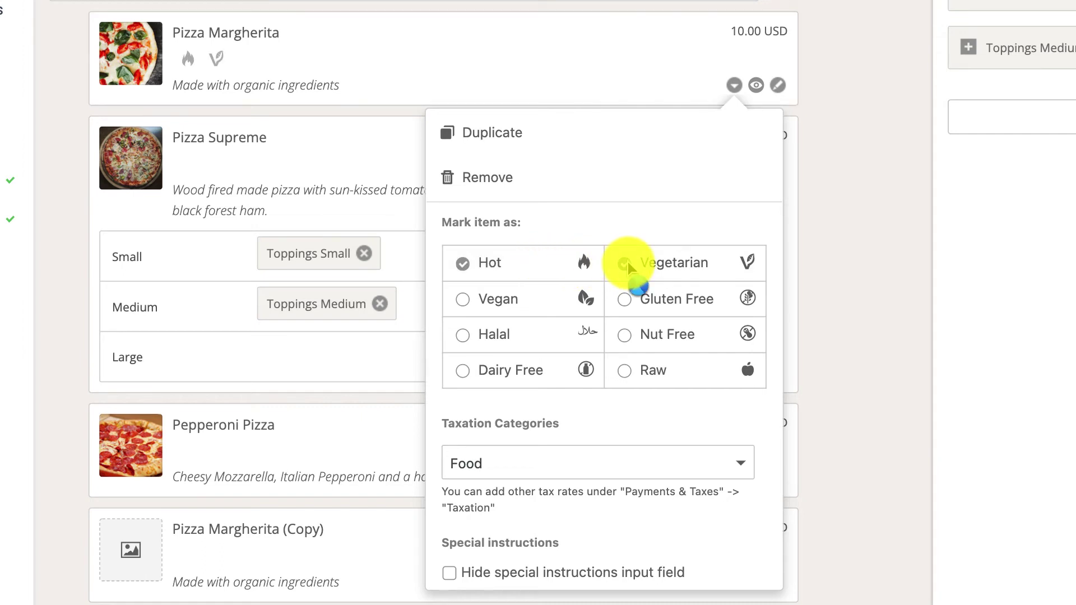
left_click(549, 295)
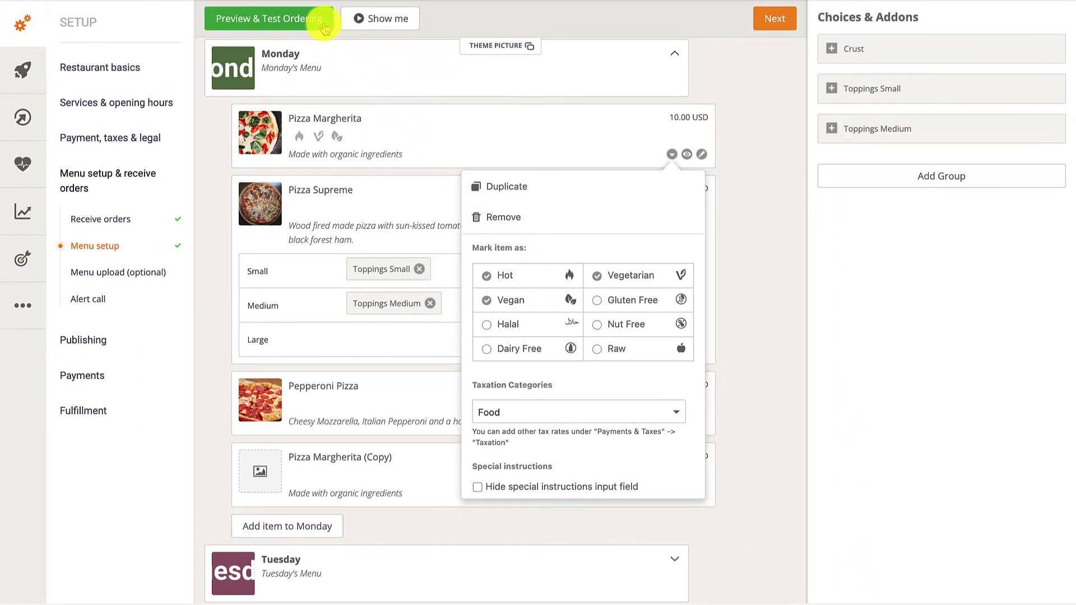
Check Pizza Margherita's Hot, Vegetarian and Vegan labels in the test-ordering preview, then close it.
left_click(306, 3)
left_click(325, 26)
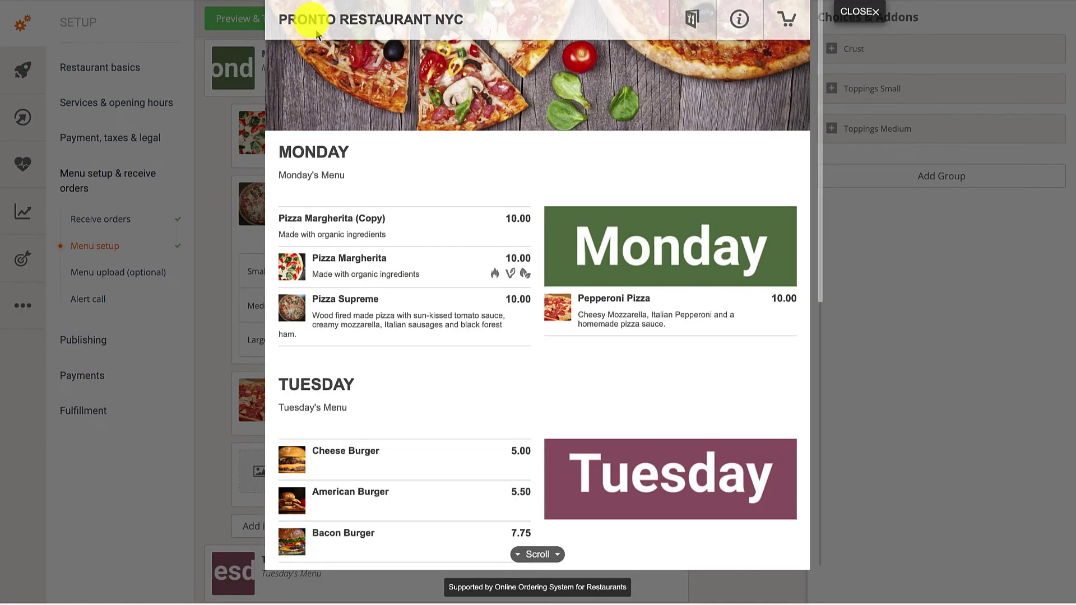
left_click(413, 271)
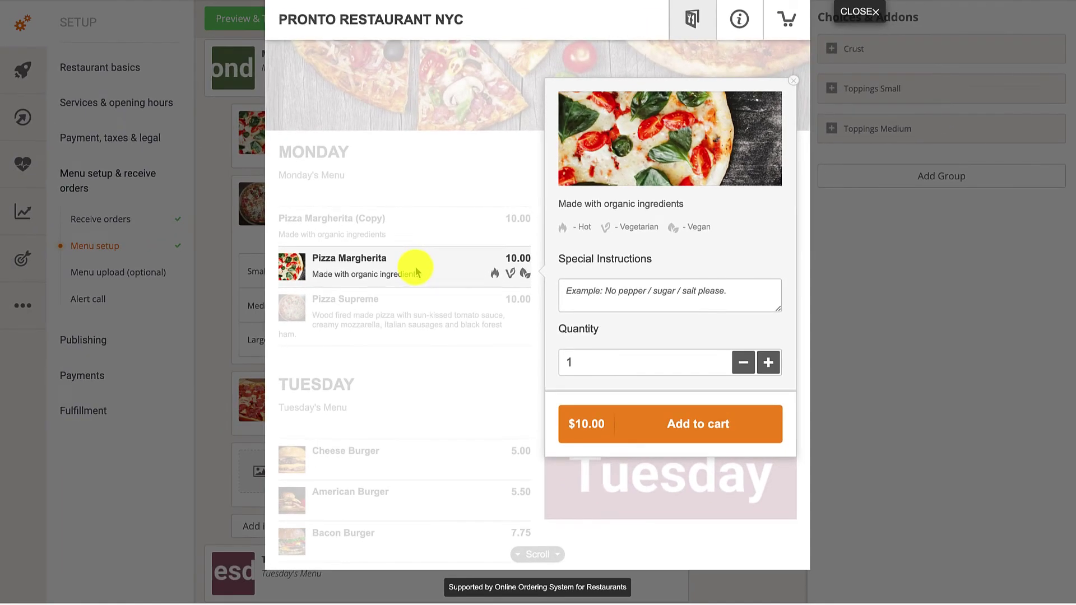
left_click(847, 13)
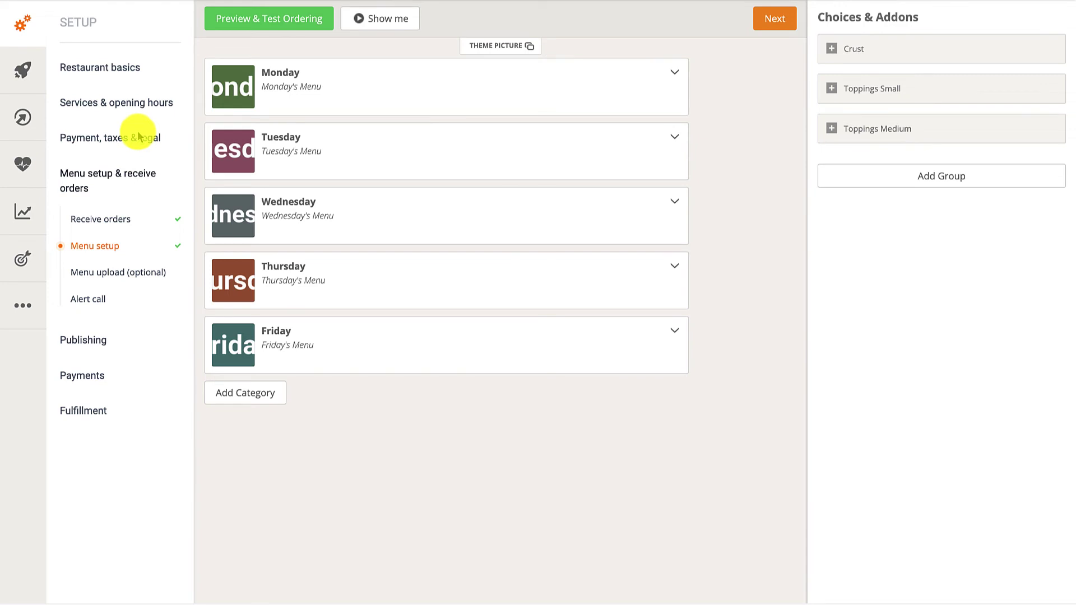
Switch Friday's Water tax category from Food to Drinks and reopen the test-ordering preview.
left_click(340, 340)
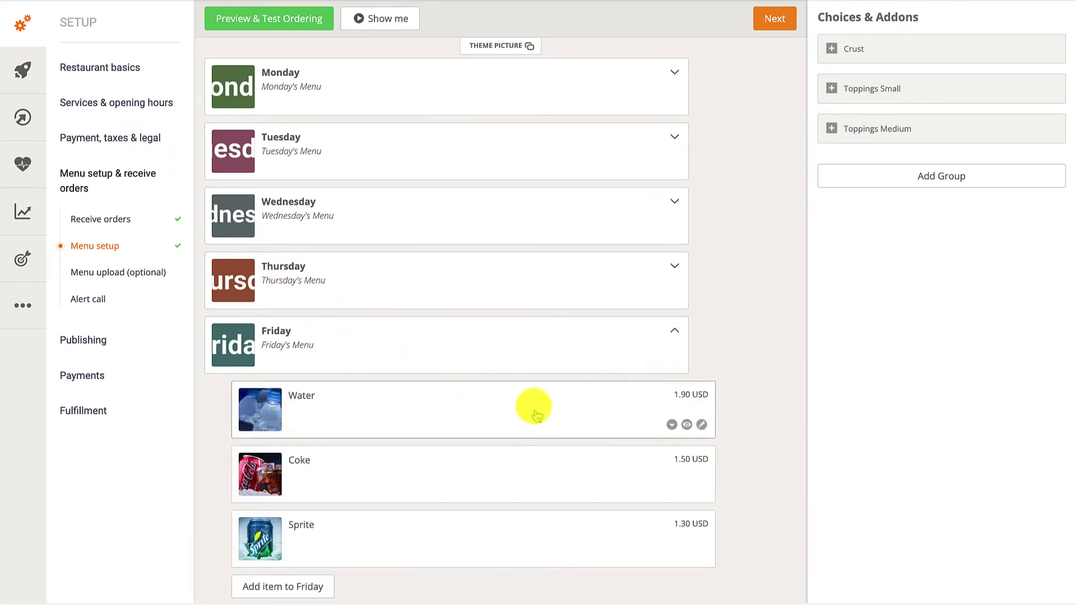
left_click(672, 424)
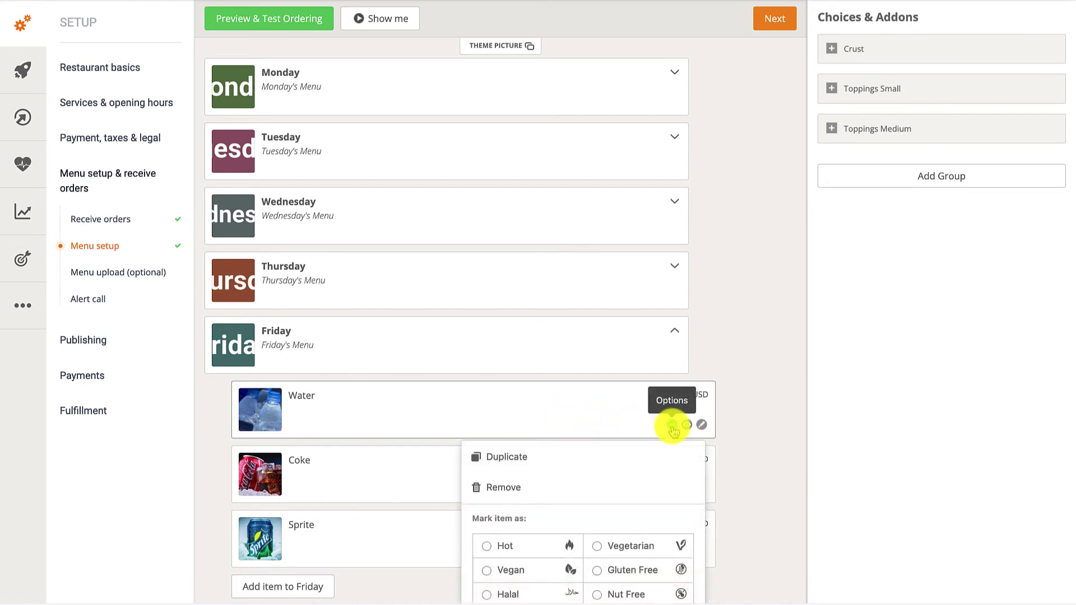
scroll(673, 431, "down", 4)
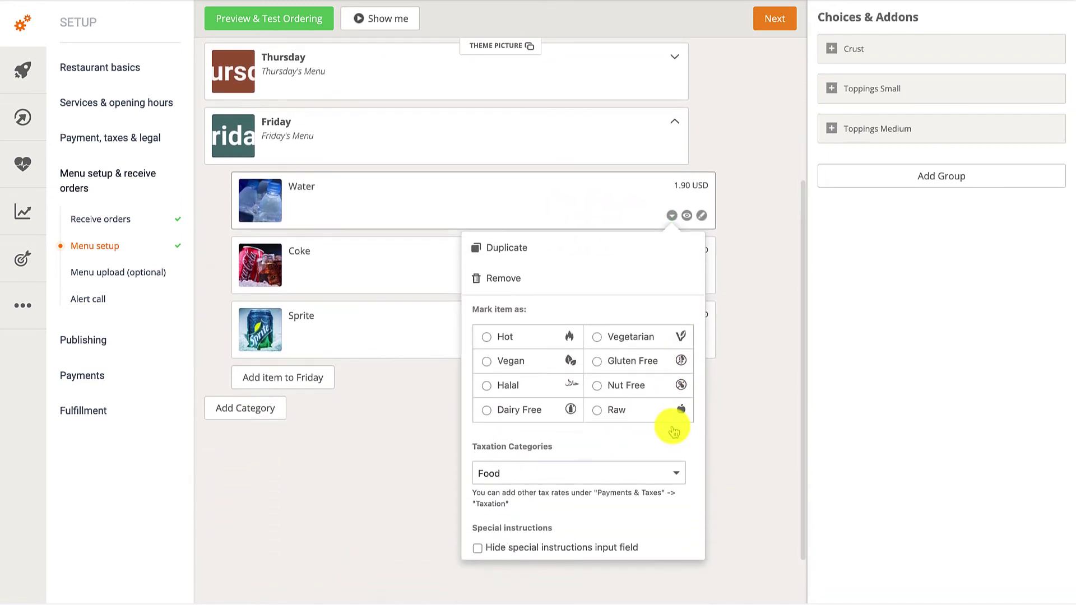
left_click(677, 474)
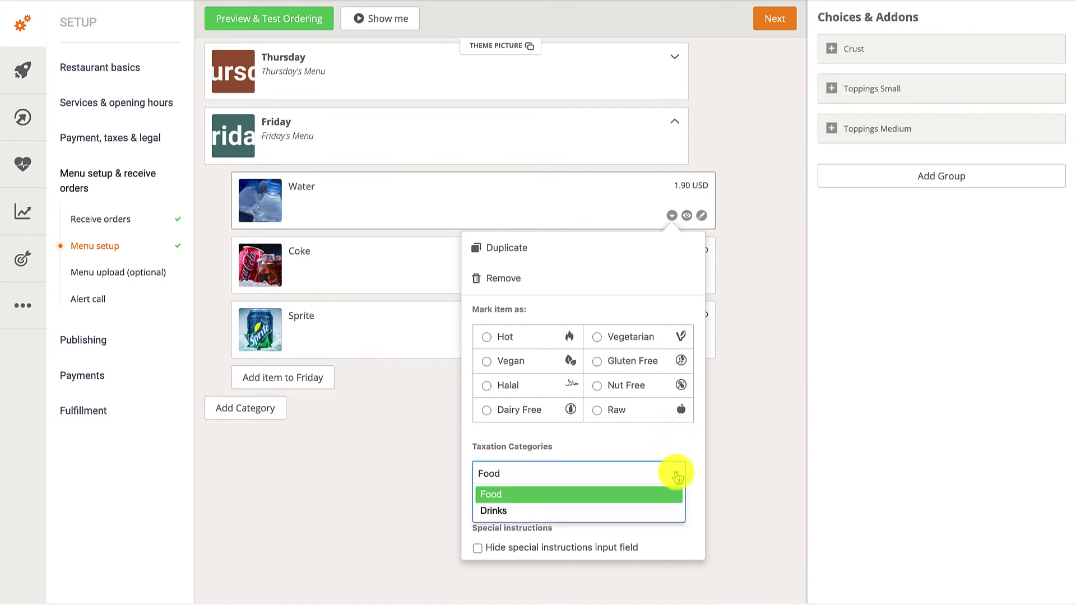
left_click(615, 510)
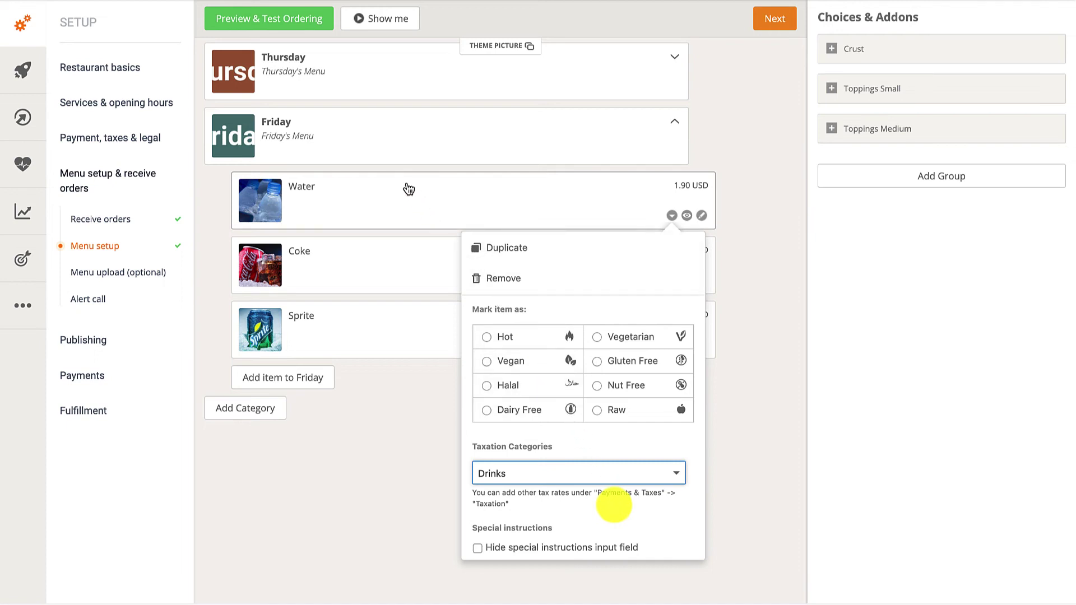
left_click(314, 26)
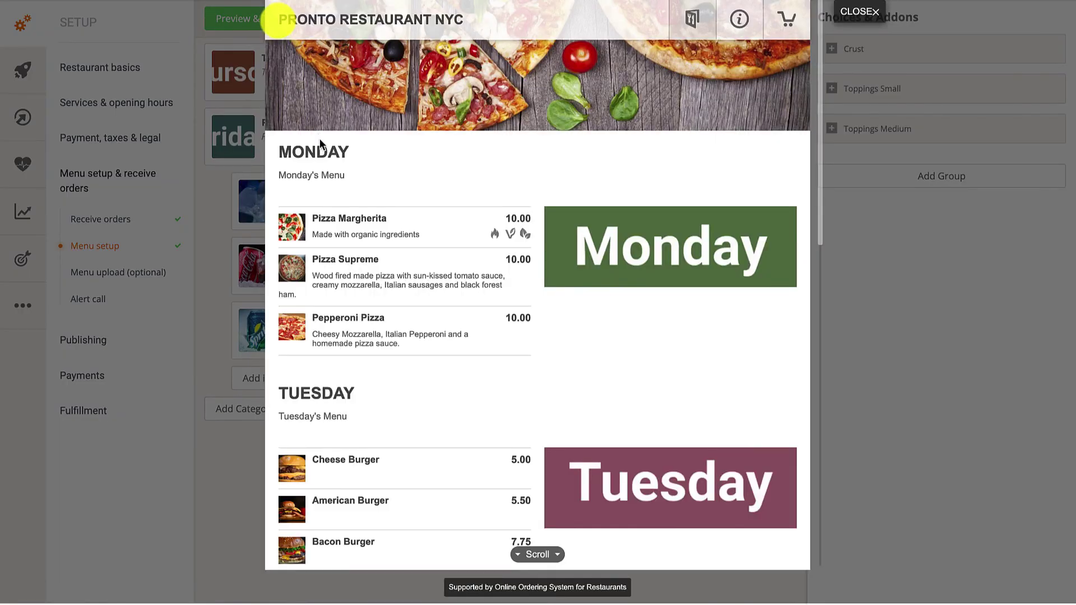
Add Pizza Margherita and Water to the test cart and verify $12.40 with 4% and 5% tax.
left_click(407, 222)
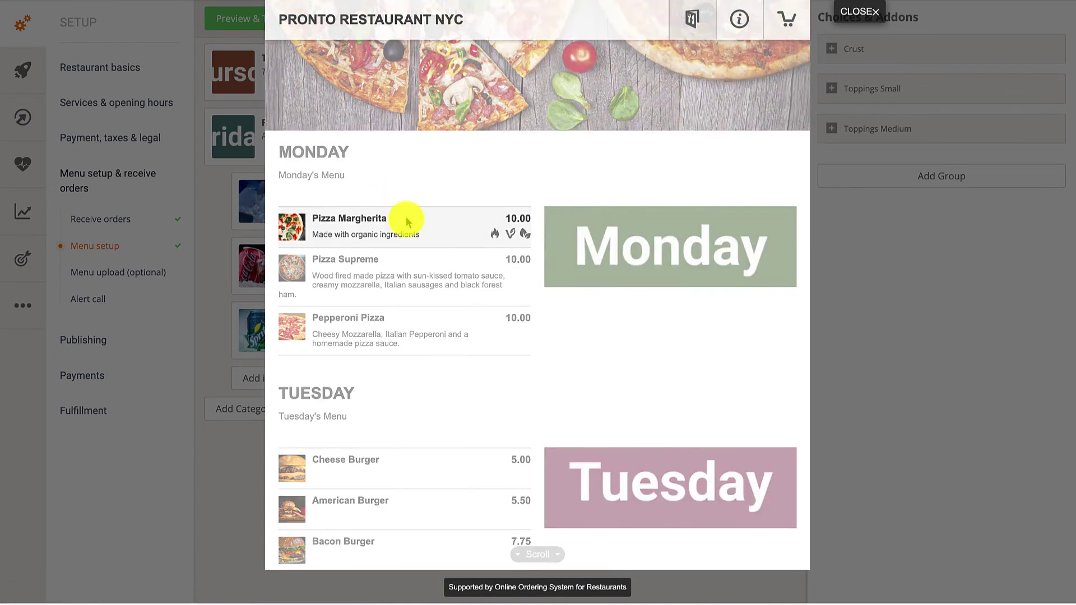
left_click(642, 383)
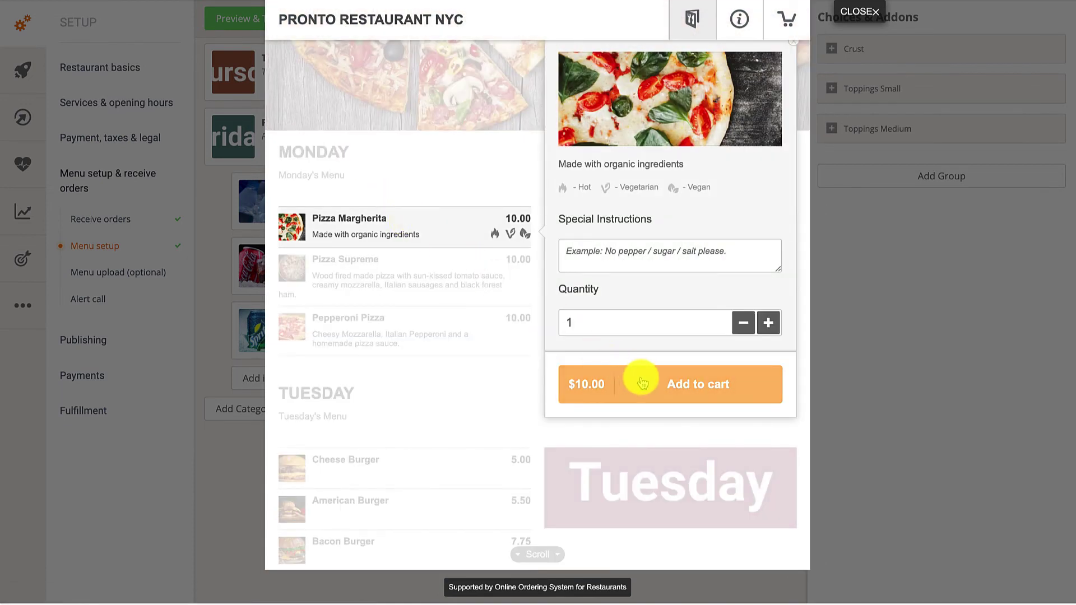
scroll(433, 346, "down", 3)
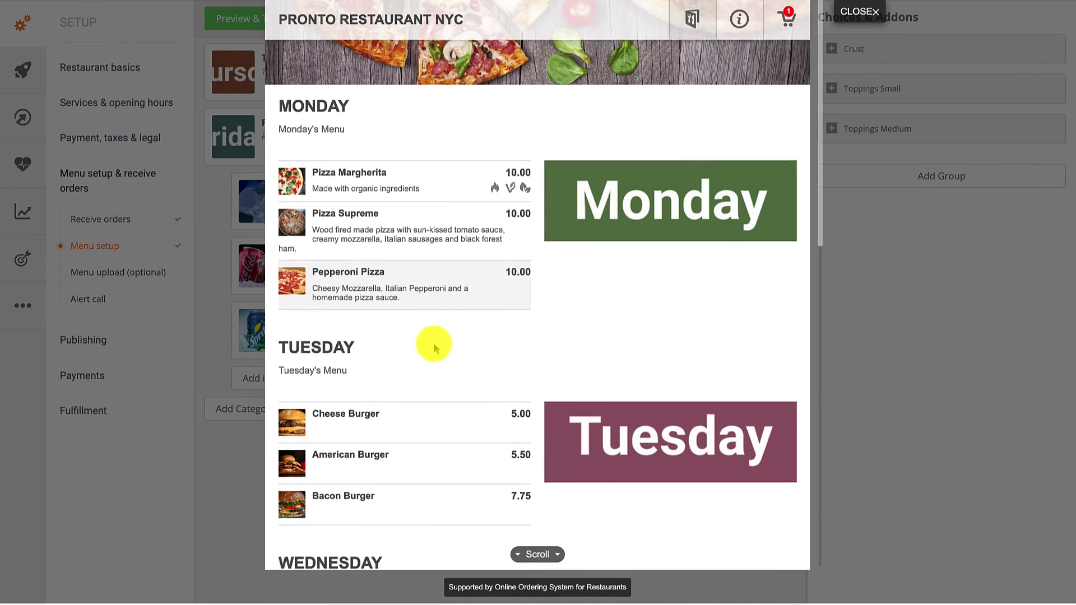
scroll(435, 347, "down", 7)
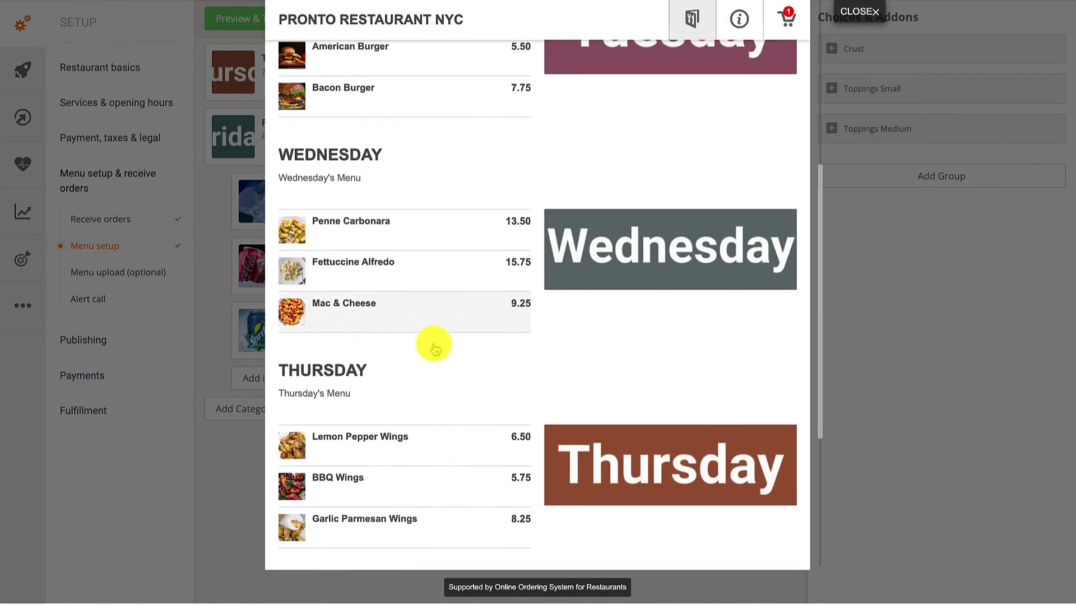
scroll(435, 347, "down", 3)
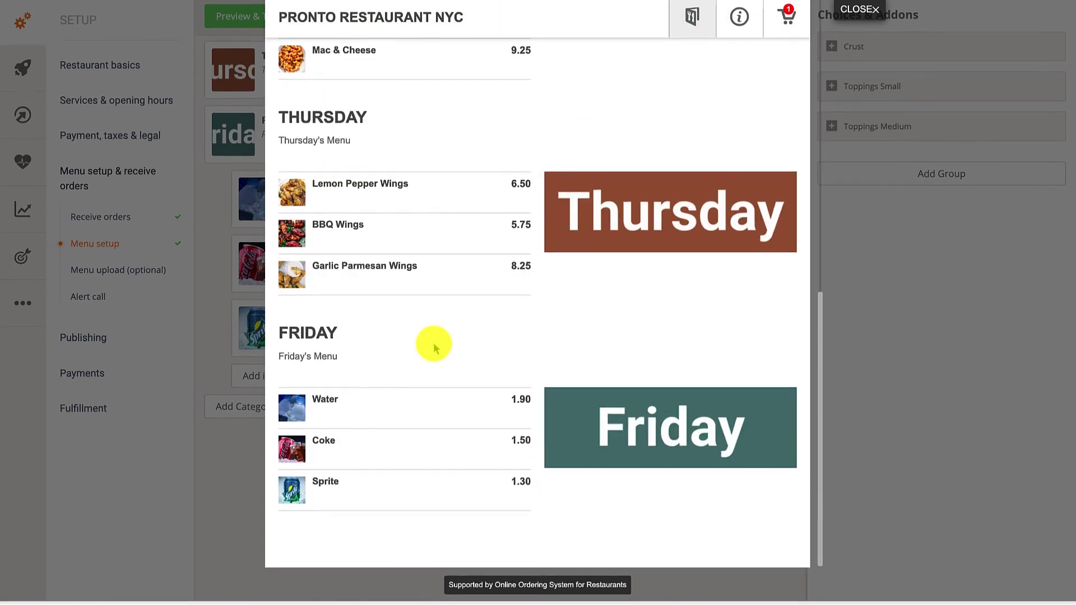
left_click(435, 402)
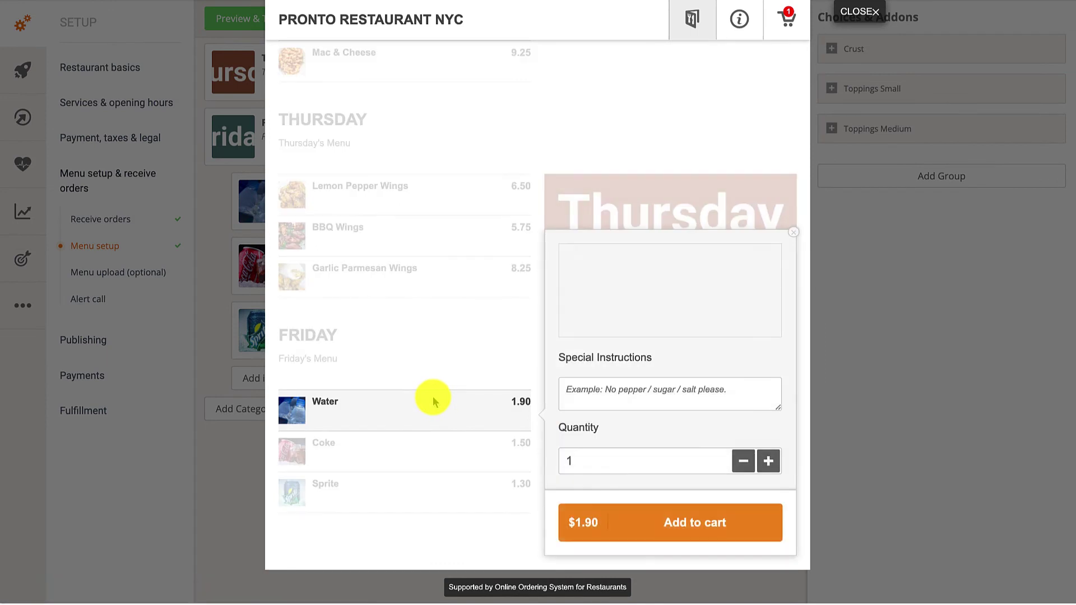
left_click(638, 520)
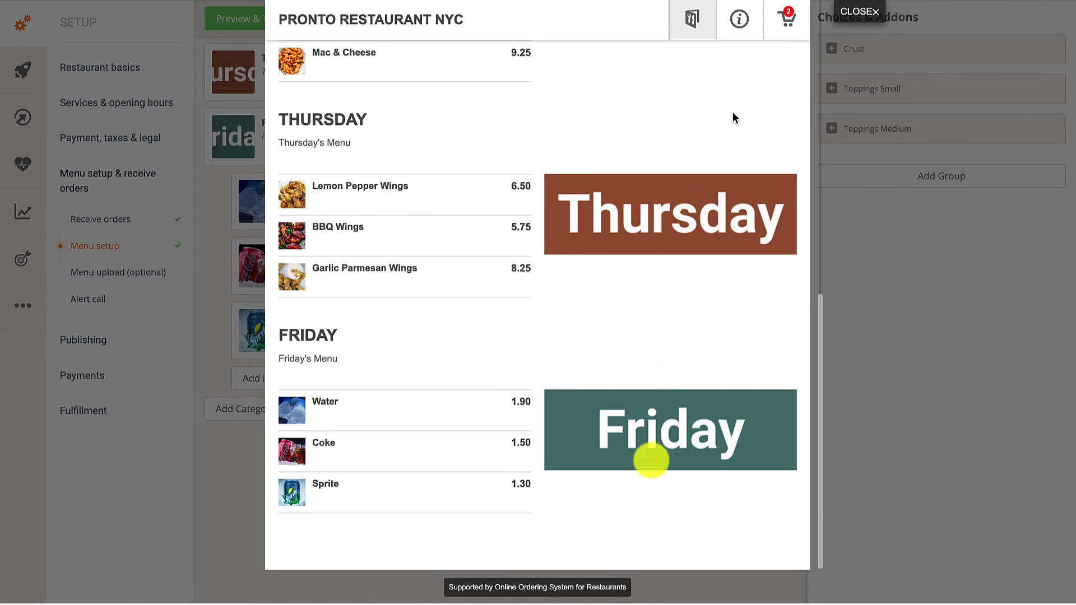
left_click(775, 24)
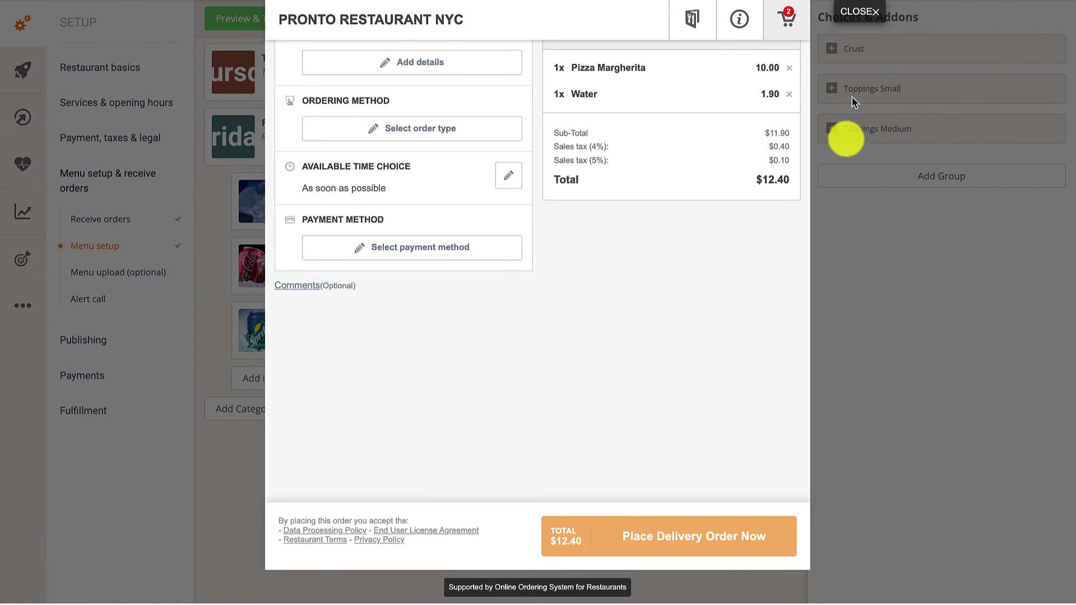
left_click(855, 23)
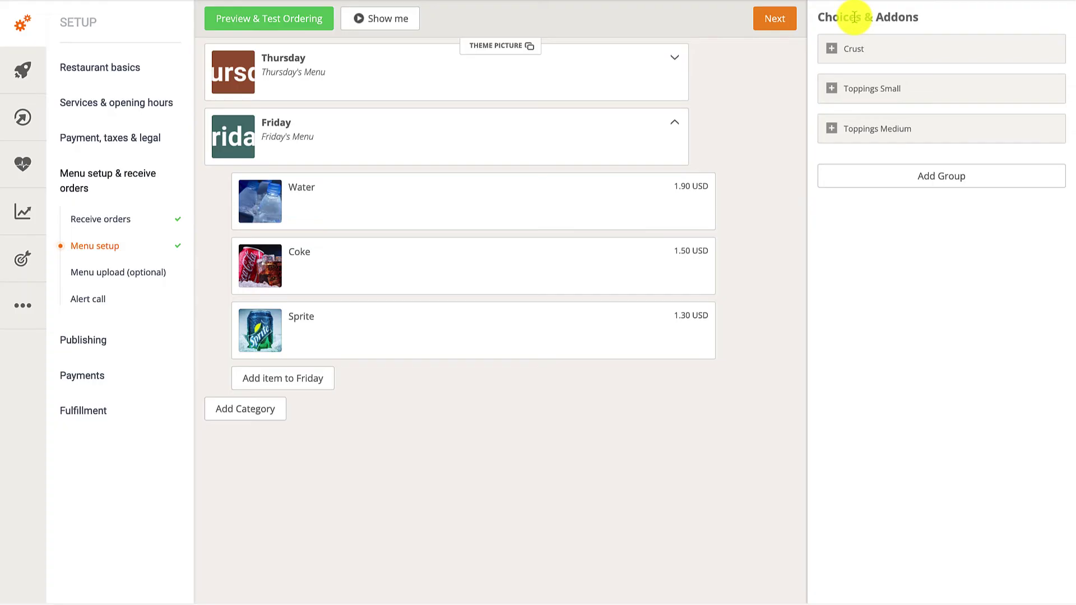
Tick Hide special instructions input field for Pizza Supreme in the Monday category.
left_click(578, 98)
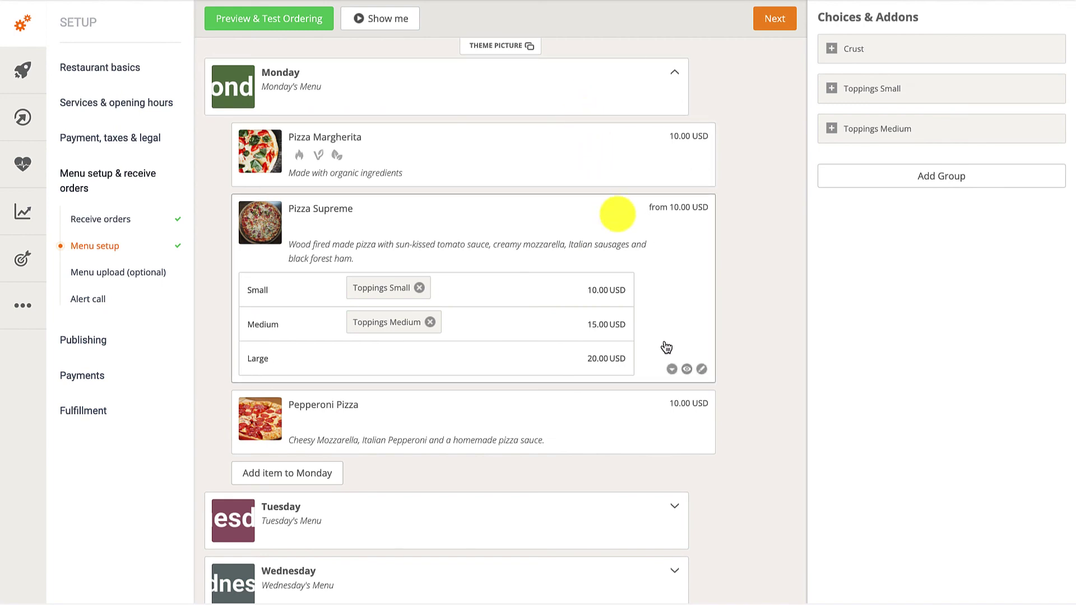
left_click(671, 369)
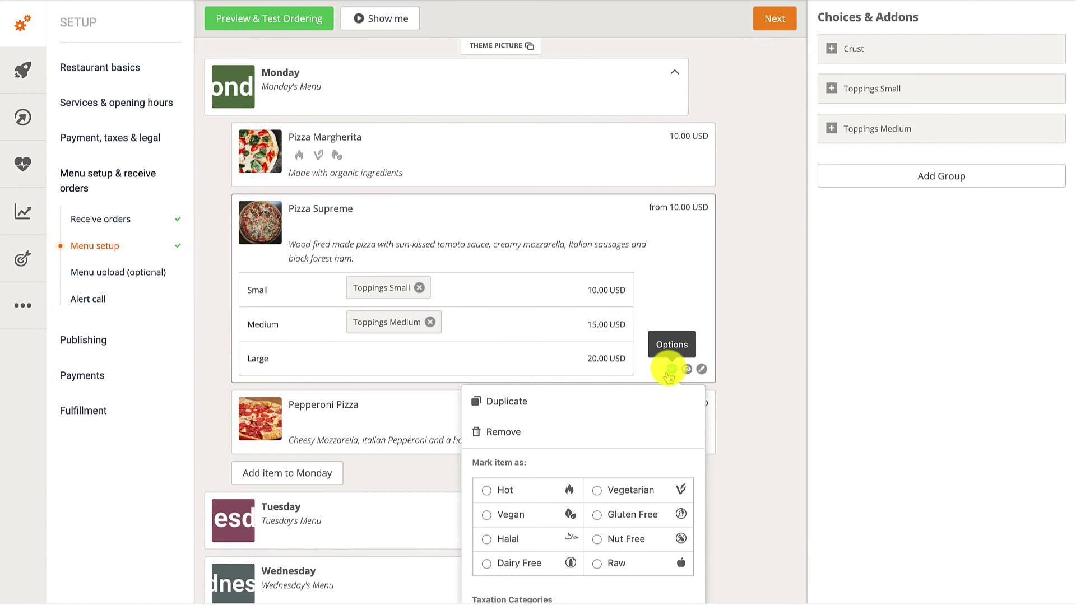
scroll(659, 392, "down", 3)
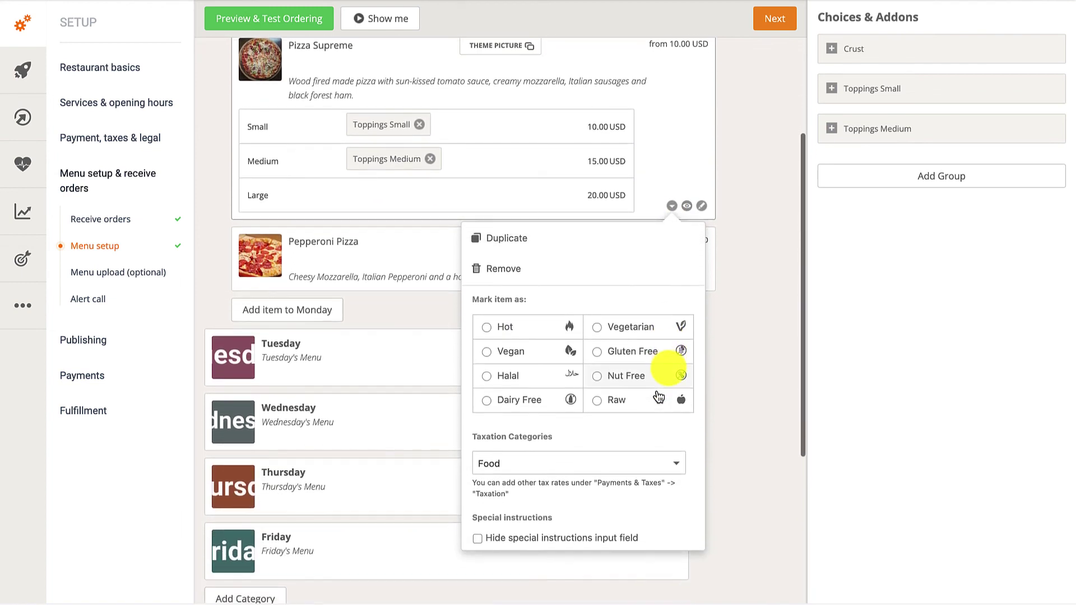
left_click(601, 538)
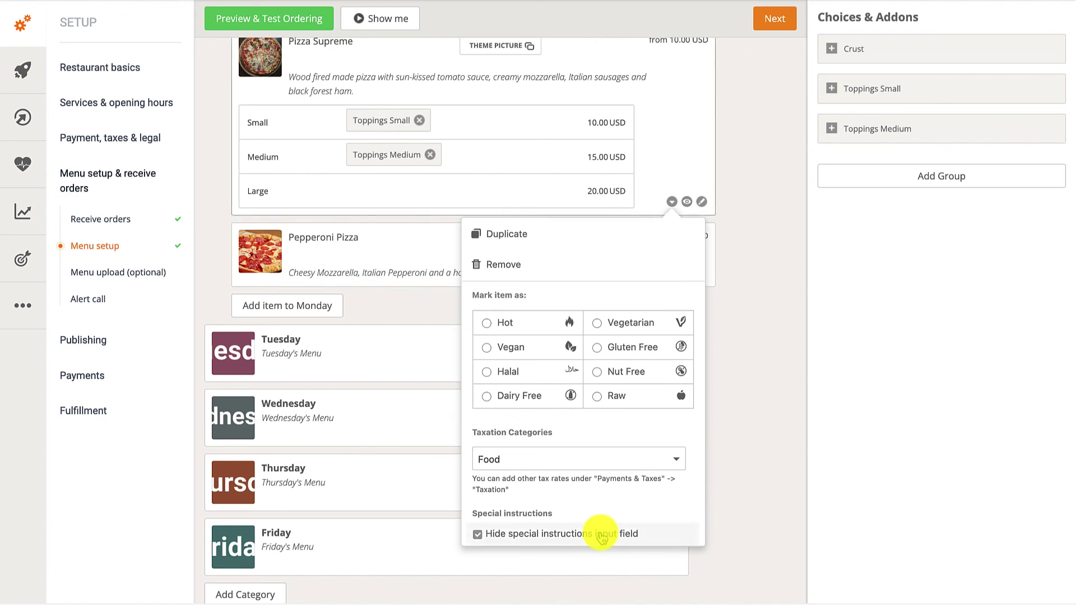